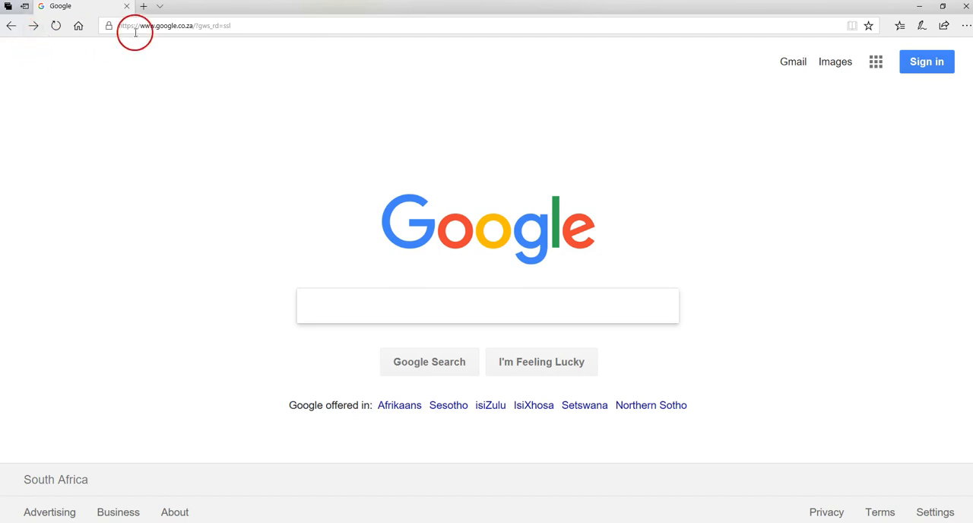
- Open phpMyAdmin from the WampServer localhost page and log in to the MySQL server as root
{"action": "left_click", "coordinate": [33, 25]}
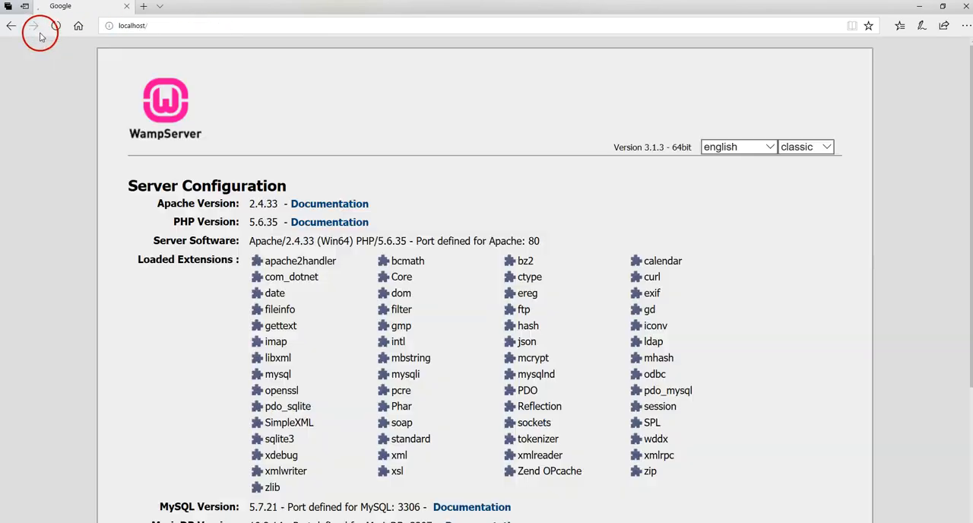
{"action": "scroll", "coordinate": [272, 277], "scroll_direction": "down", "scroll_amount": 3}
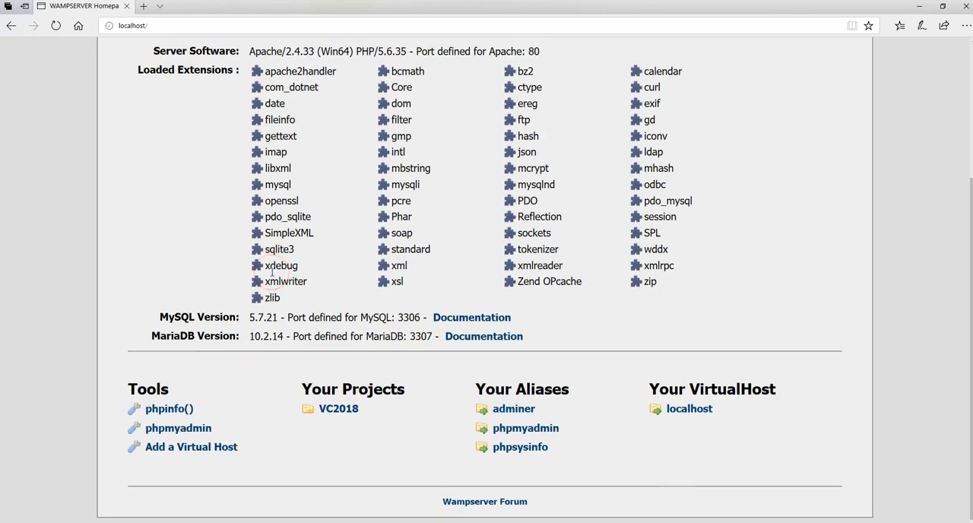
{"action": "scroll", "coordinate": [271, 276], "scroll_direction": "up", "scroll_amount": 1}
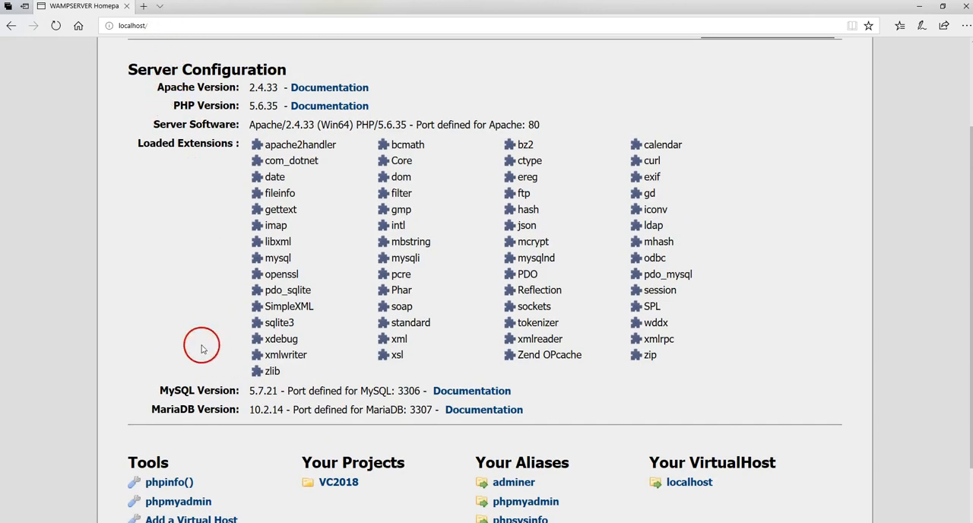
{"action": "left_click", "coordinate": [177, 502]}
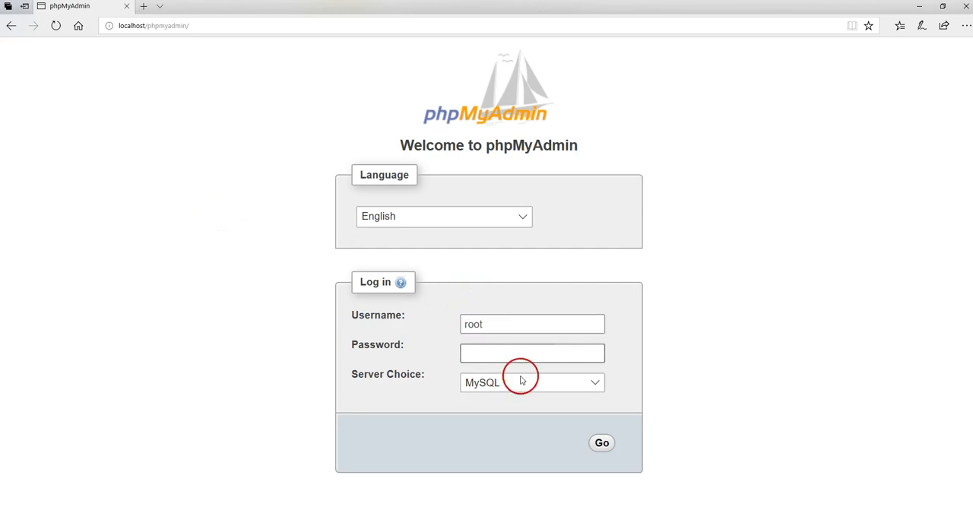
{"action": "left_click", "coordinate": [601, 442]}
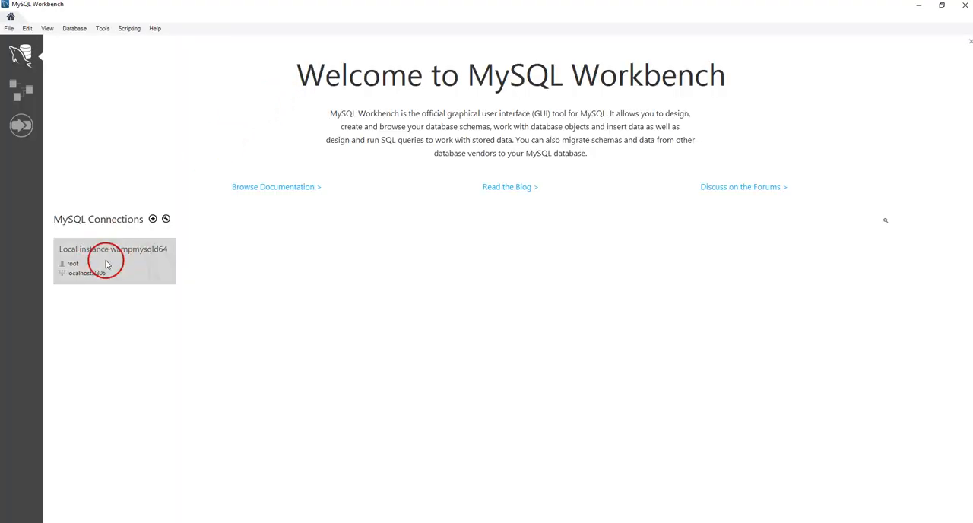
- Switch to MySQL Workbench, open the Local instance wampmysqld64 connection, and create a new model with an EER diagram
{"action": "left_click", "coordinate": [106, 264]}
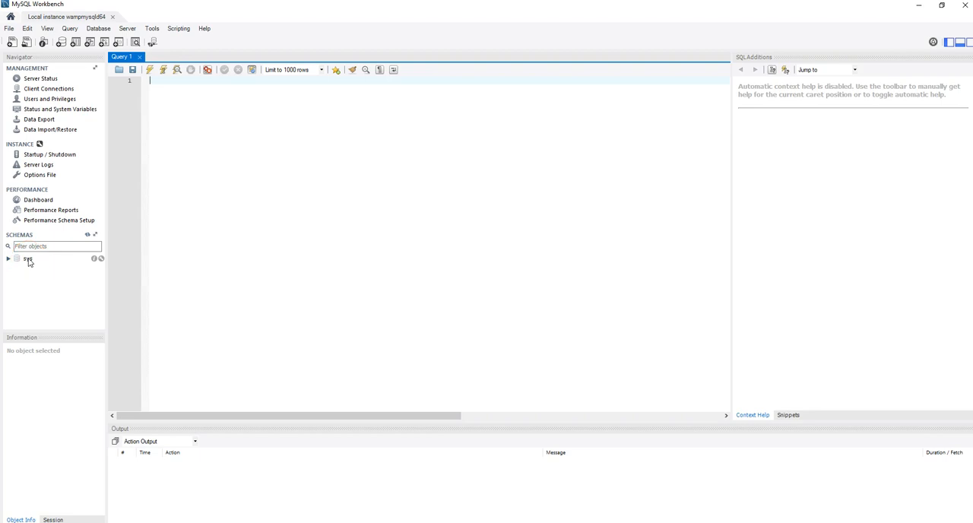
{"action": "left_click", "coordinate": [9, 29]}
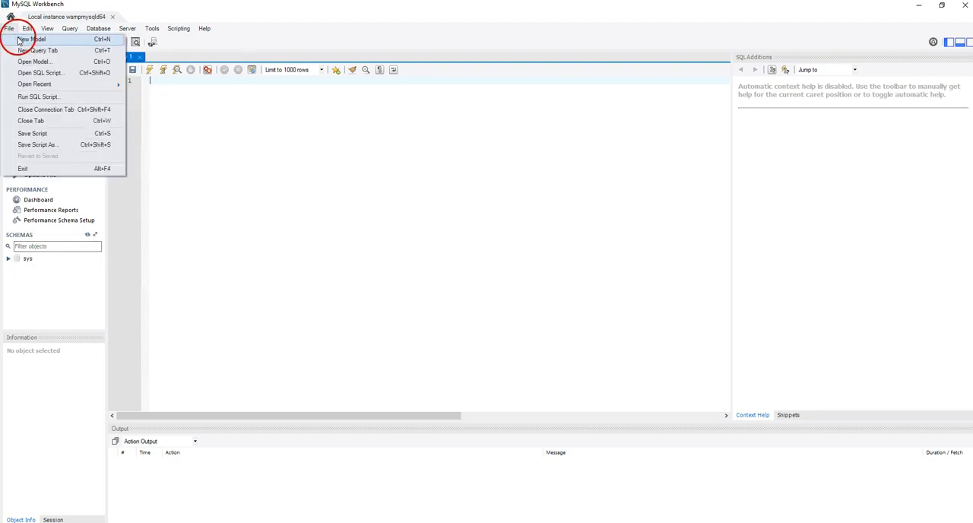
{"action": "left_click", "coordinate": [194, 182]}
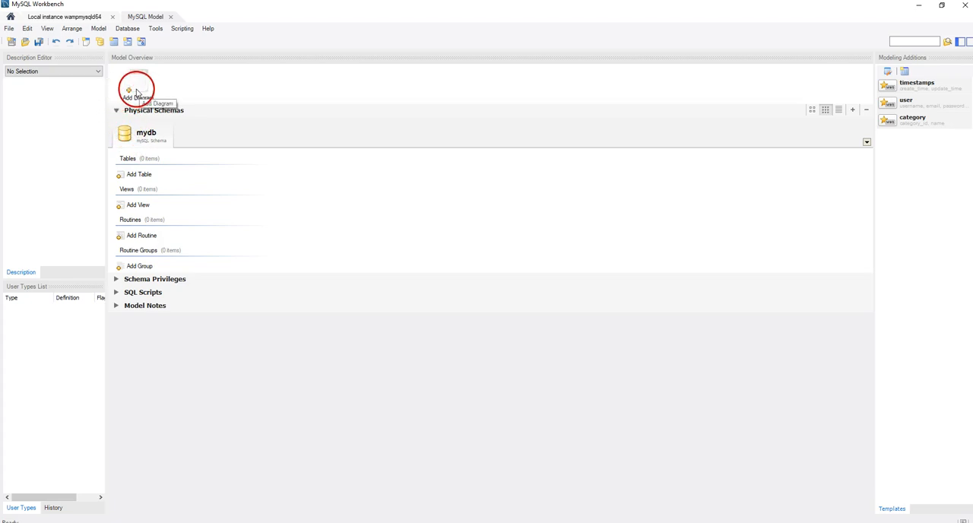
{"action": "left_click", "coordinate": [136, 92]}
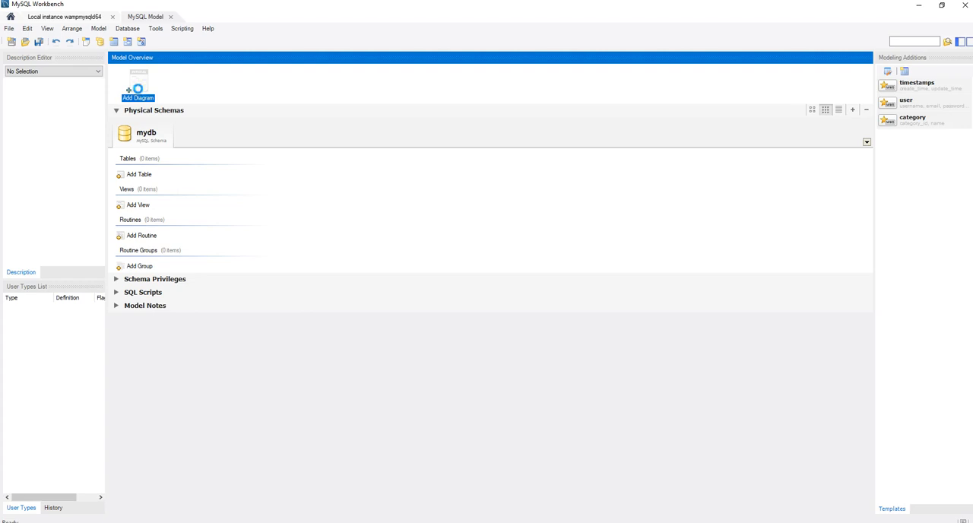
{"action": "double_click", "coordinate": [142, 100]}
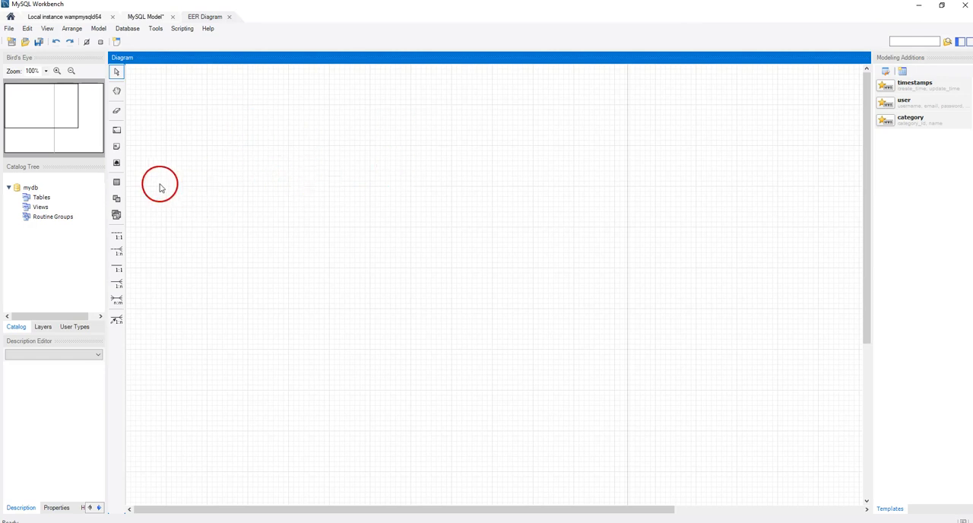
- Place a new table on the EER diagram and name it Student
{"action": "left_click", "coordinate": [116, 183]}
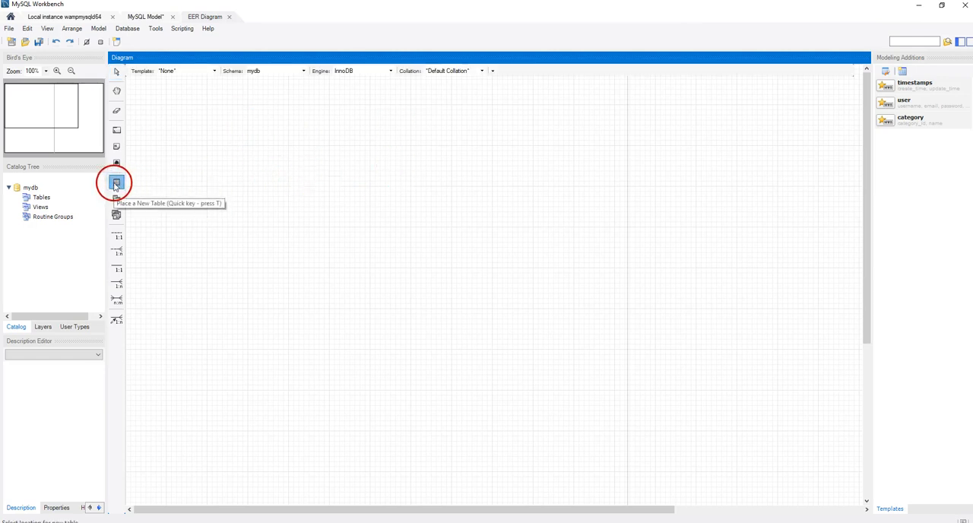
{"action": "left_click", "coordinate": [270, 190]}
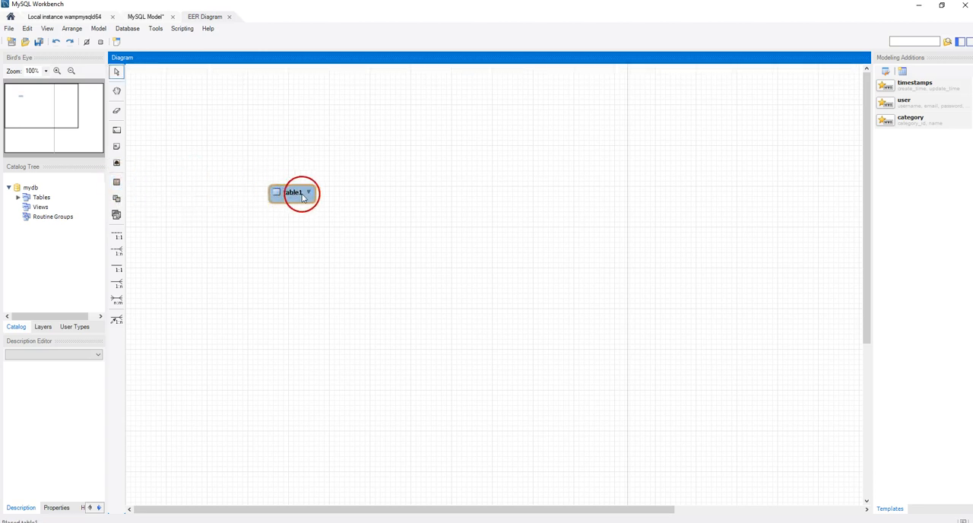
{"action": "double_click", "coordinate": [299, 193]}
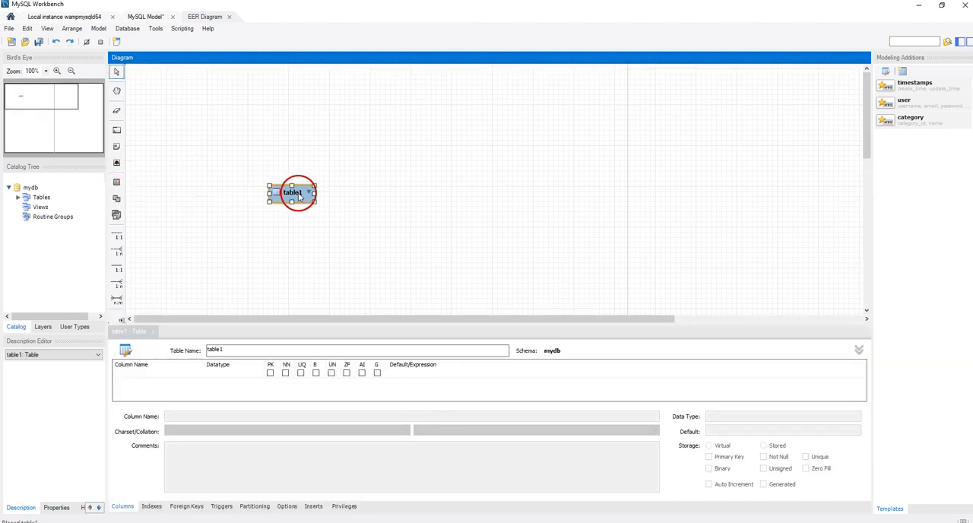
{"action": "left_click_drag", "start_coordinate": [237, 349], "coordinate": [204, 350]}
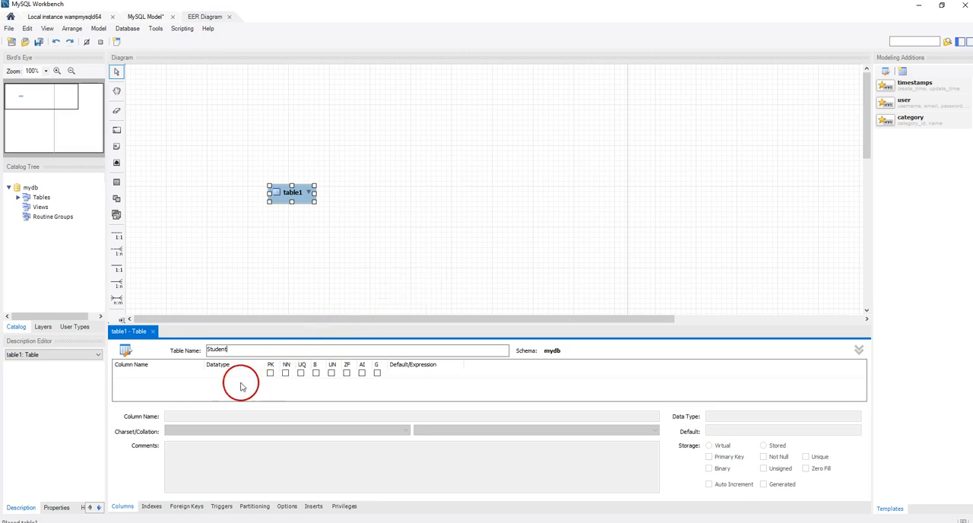
- Add an INT column StudentNumb to the Student table as its primary key, not null and unique
{"action": "left_click", "coordinate": [196, 383]}
{"action": "double_click", "coordinate": [179, 374]}
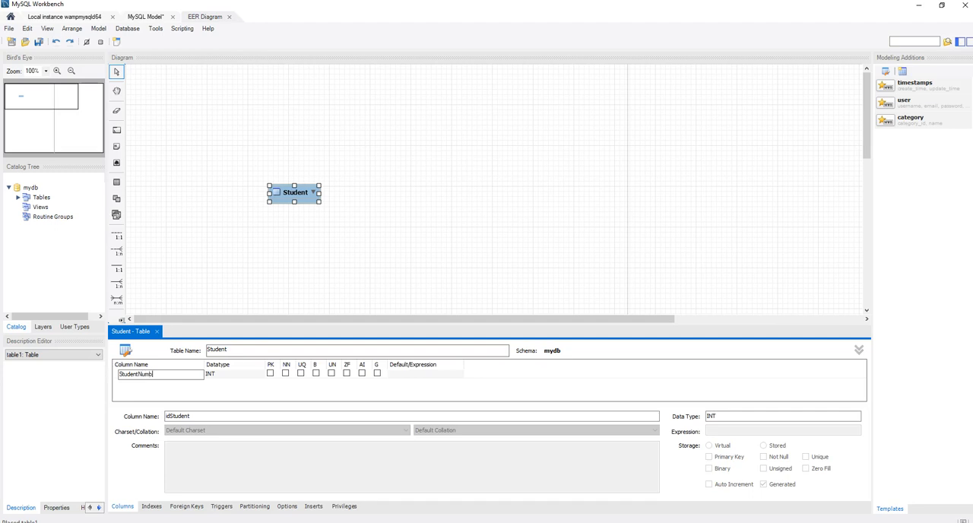
{"action": "left_click", "coordinate": [271, 372]}
{"action": "left_click", "coordinate": [270, 373]}
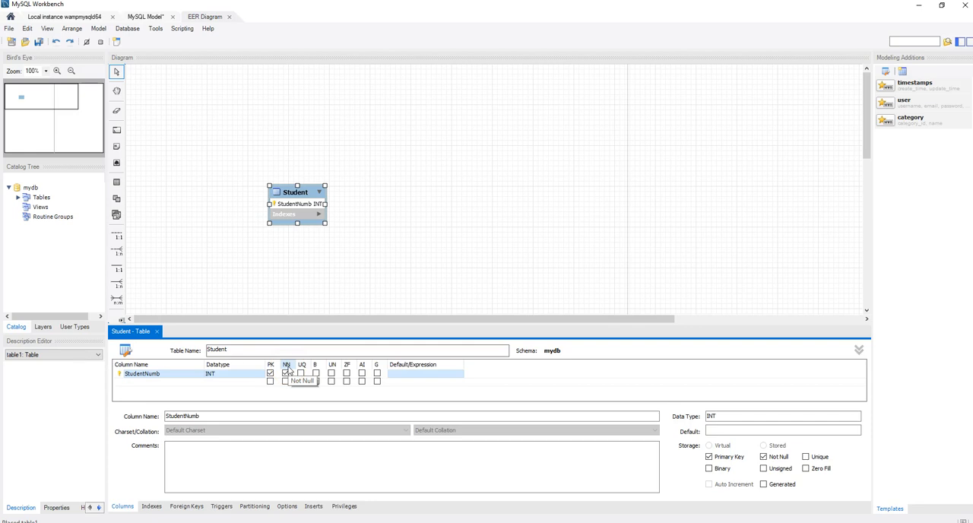
{"action": "left_click", "coordinate": [301, 373]}
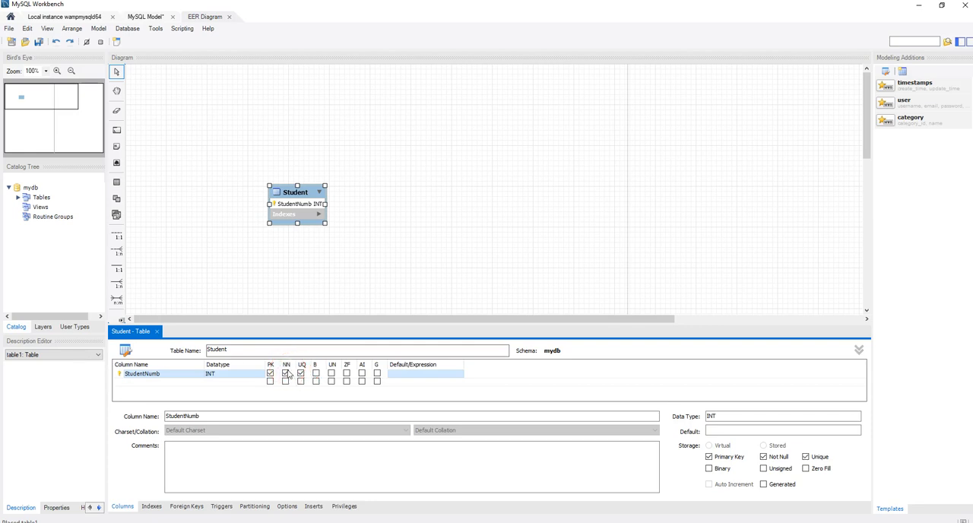
- Add a second column StudentName of type VARCHAR(45) to the Student table
{"action": "left_click", "coordinate": [175, 381]}
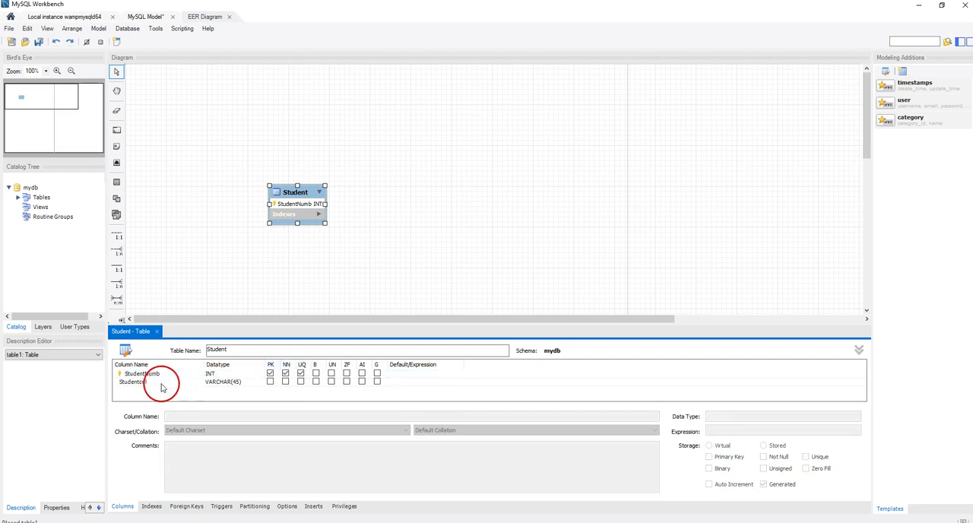
{"action": "left_click", "coordinate": [155, 382]}
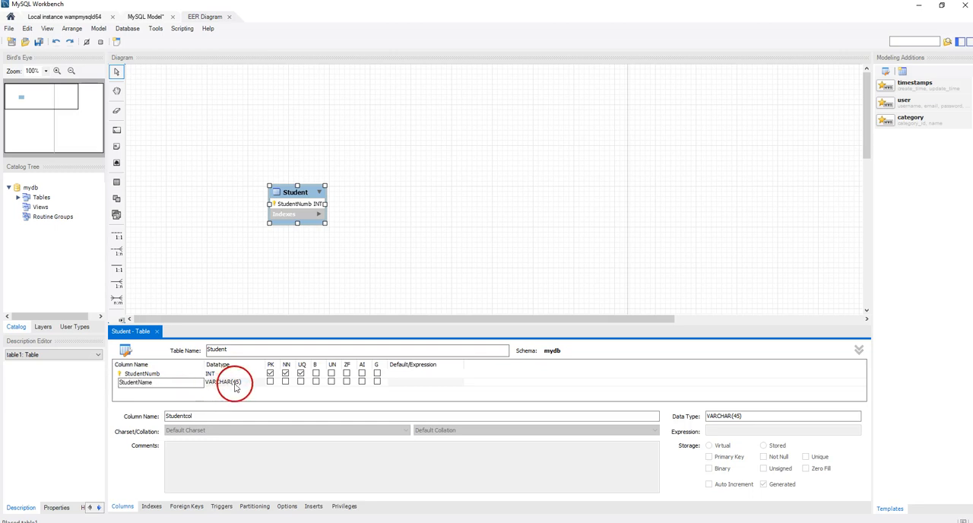
{"action": "left_click", "coordinate": [259, 385]}
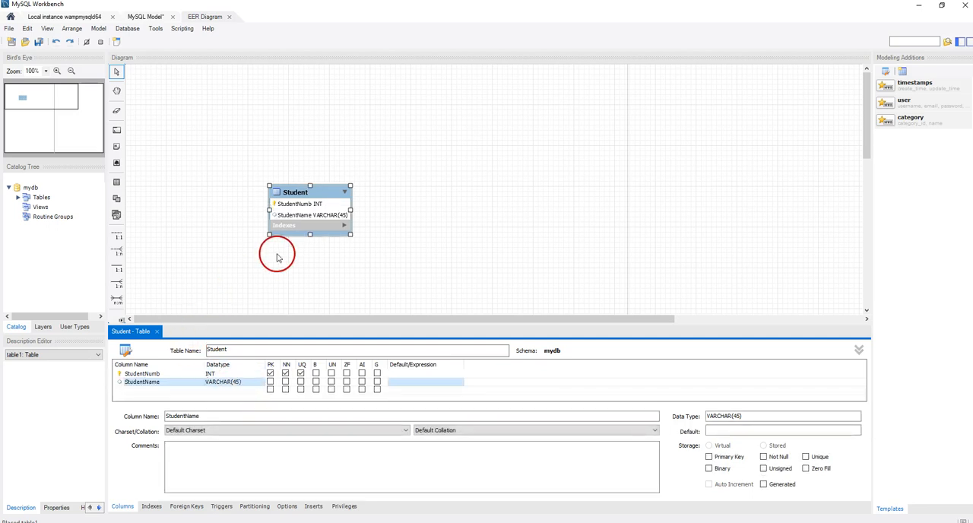
- Place another table on the diagram to the right of Student and name it Subject
{"action": "left_click", "coordinate": [116, 182]}
{"action": "left_click", "coordinate": [522, 236]}
{"action": "left_click", "coordinate": [116, 182]}
{"action": "left_click", "coordinate": [441, 193]}
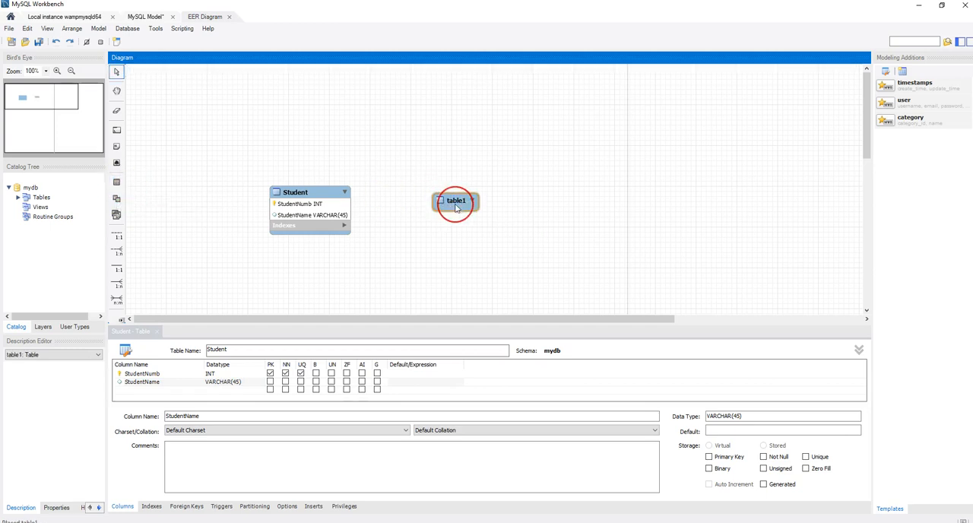
{"action": "double_click", "coordinate": [456, 202]}
{"action": "left_click", "coordinate": [238, 350]}
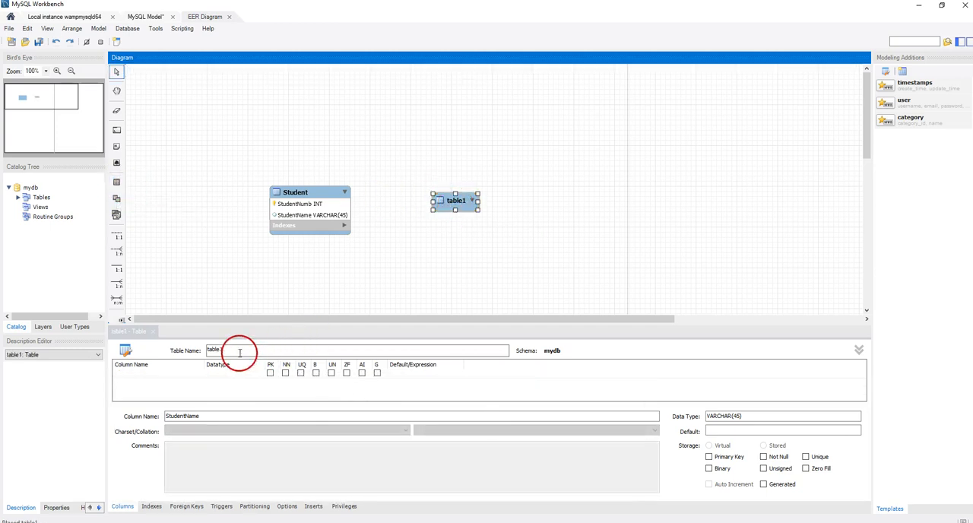
{"action": "left_click_drag", "start_coordinate": [239, 350], "coordinate": [198, 339]}
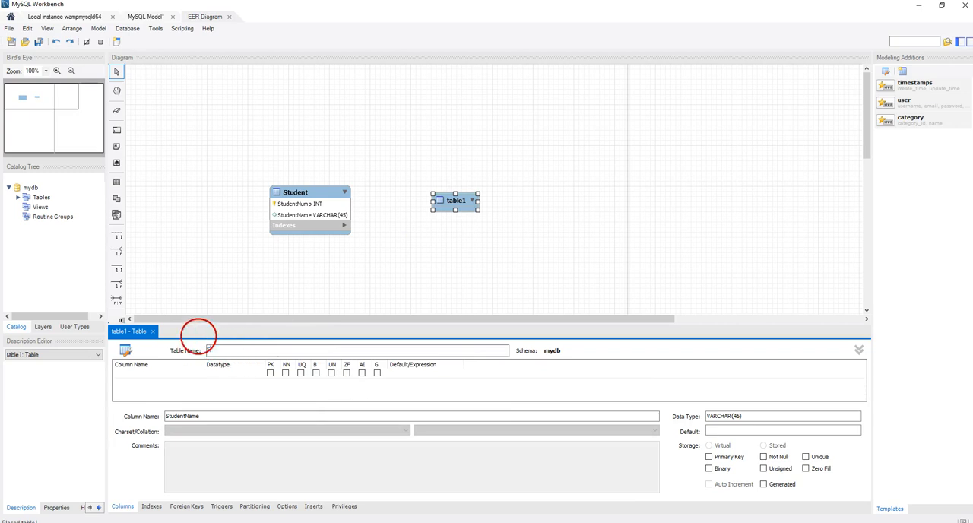
{"action": "type", "text": "Subject"}
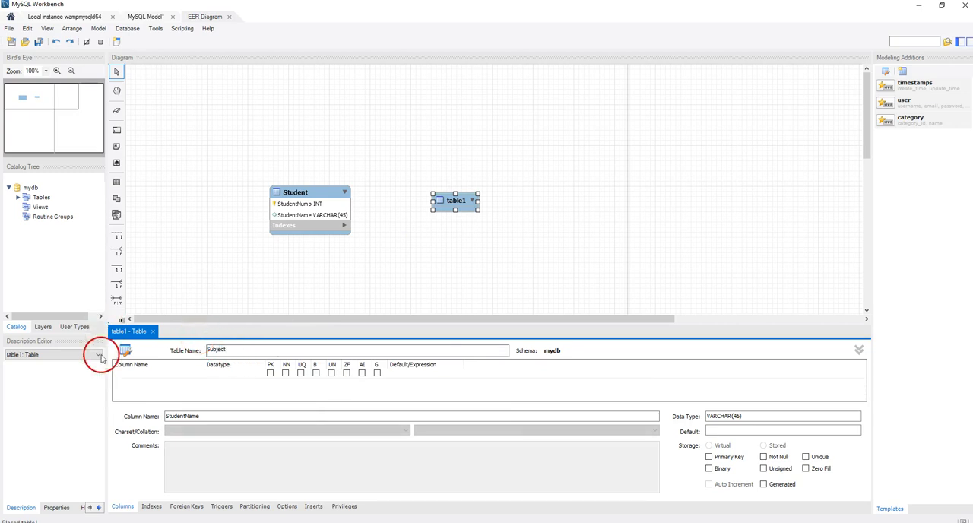
- Add an INT column SubjectCode to the Subject table as its primary key, not null and unique
{"action": "left_click", "coordinate": [136, 374]}
{"action": "left_click", "coordinate": [135, 374]}
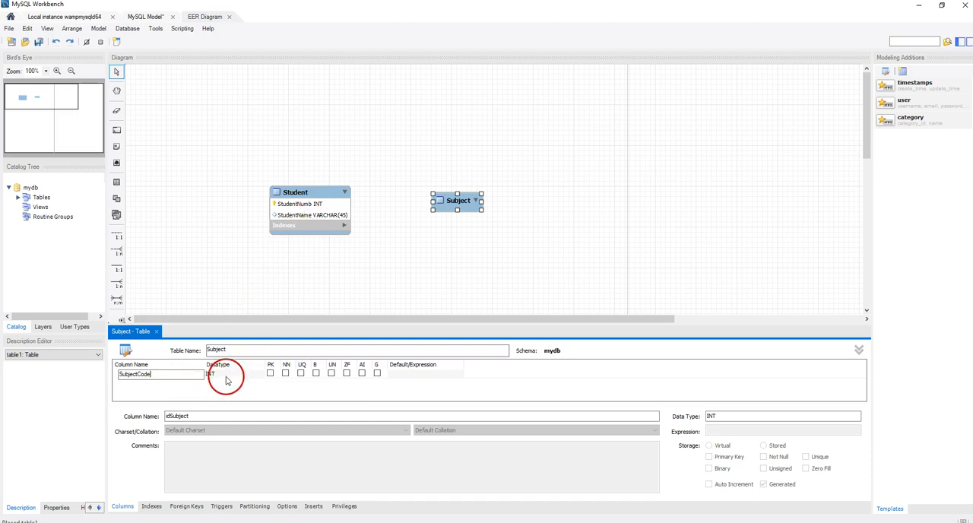
{"action": "left_click", "coordinate": [270, 373]}
{"action": "left_click", "coordinate": [269, 373]}
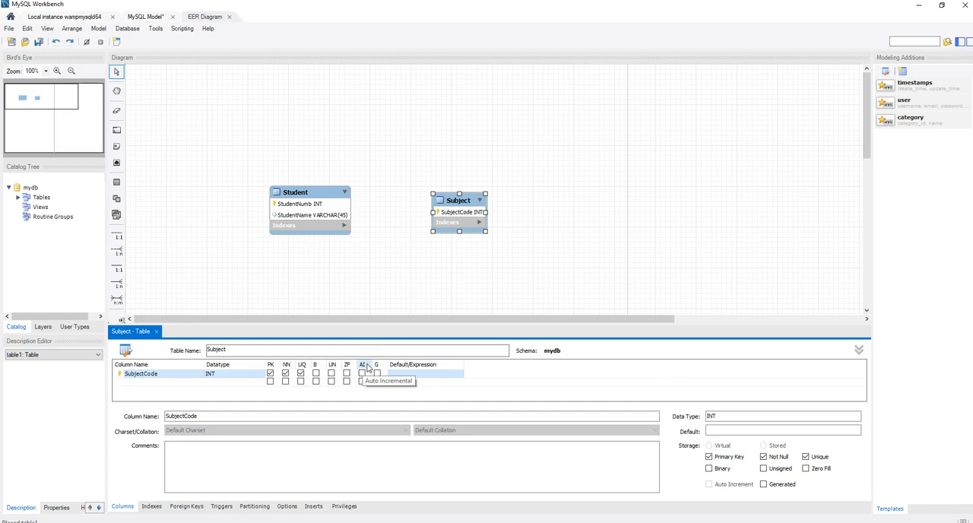
- Widen the Subject table's box and add a VARCHAR(45) column SubjectName to the table
{"action": "left_click_drag", "start_coordinate": [484, 215], "coordinate": [517, 215]}
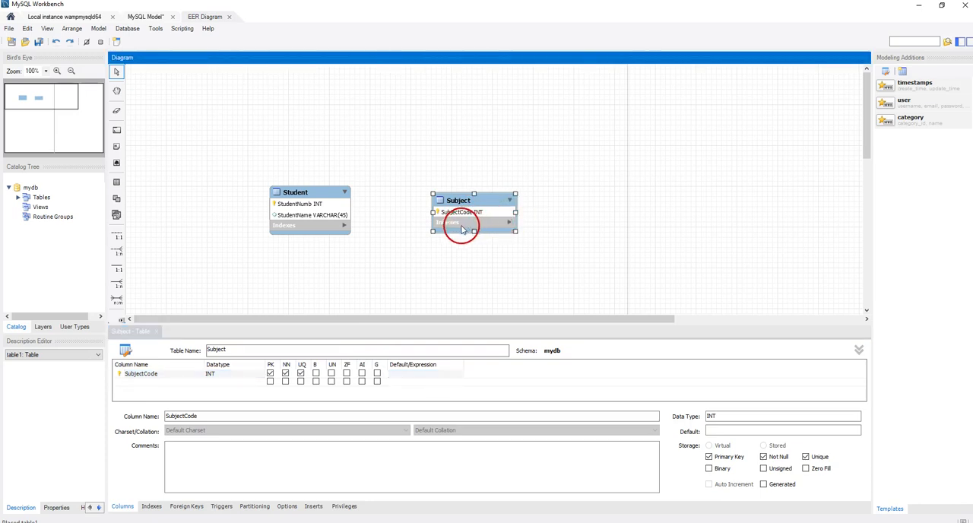
{"action": "double_click", "coordinate": [168, 382]}
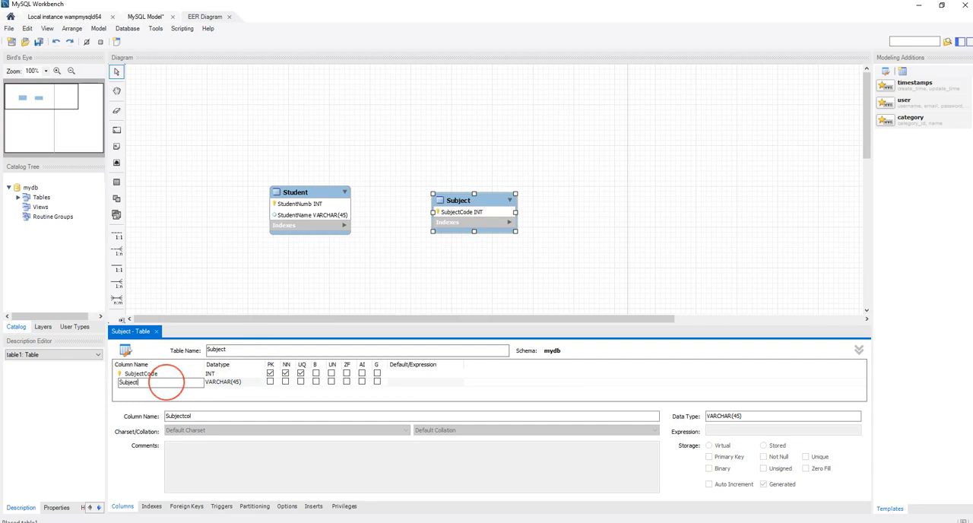
{"action": "left_click", "coordinate": [247, 382]}
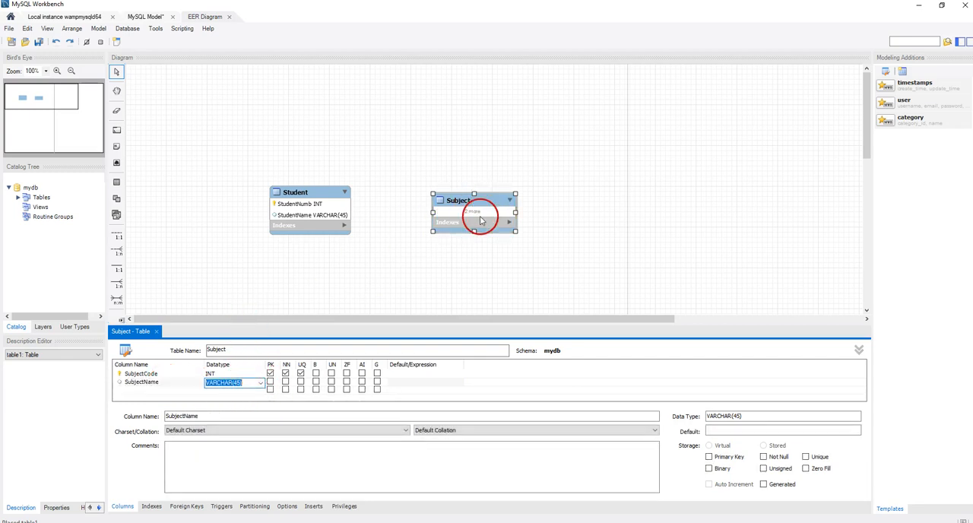
{"action": "left_click", "coordinate": [294, 364]}
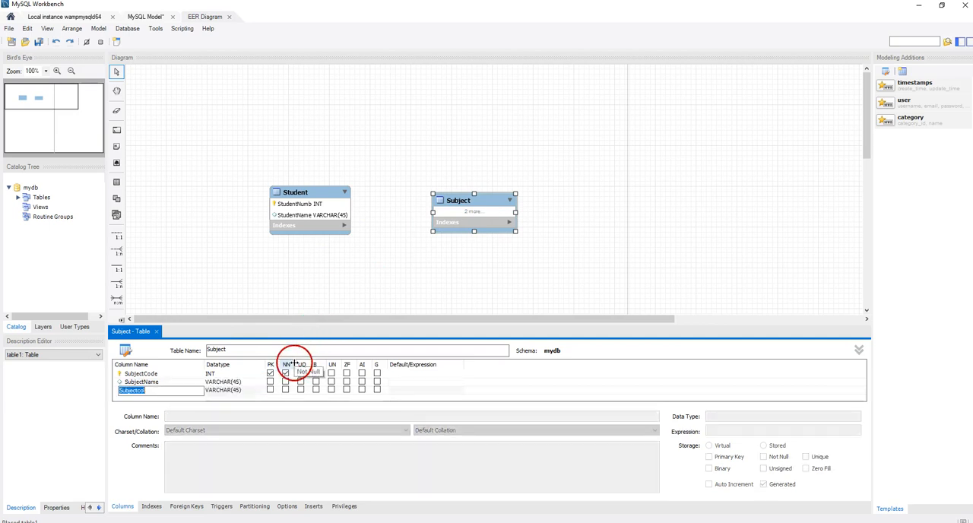
{"action": "left_click", "coordinate": [259, 390]}
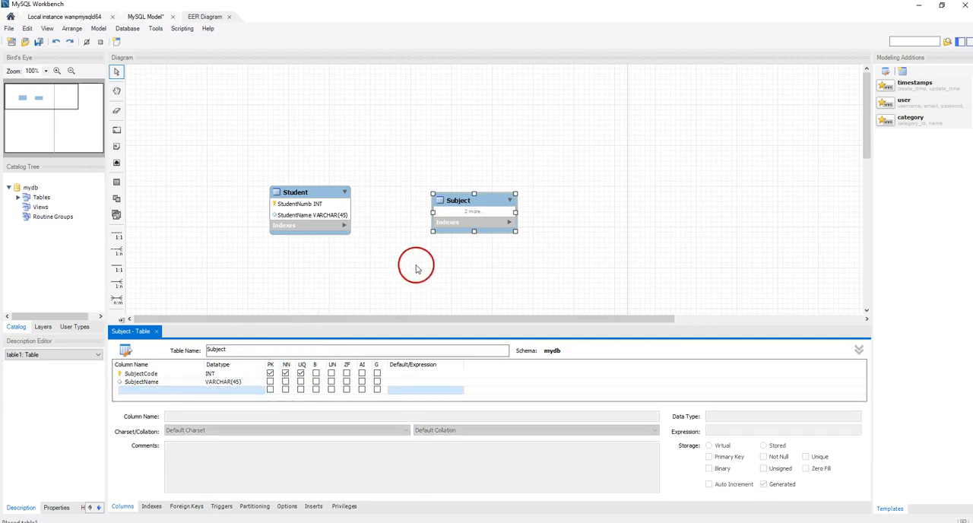
- Make the Subject table's box slightly taller and reposition it roughly level with the Student table
{"action": "left_click_drag", "start_coordinate": [460, 199], "coordinate": [483, 196]}
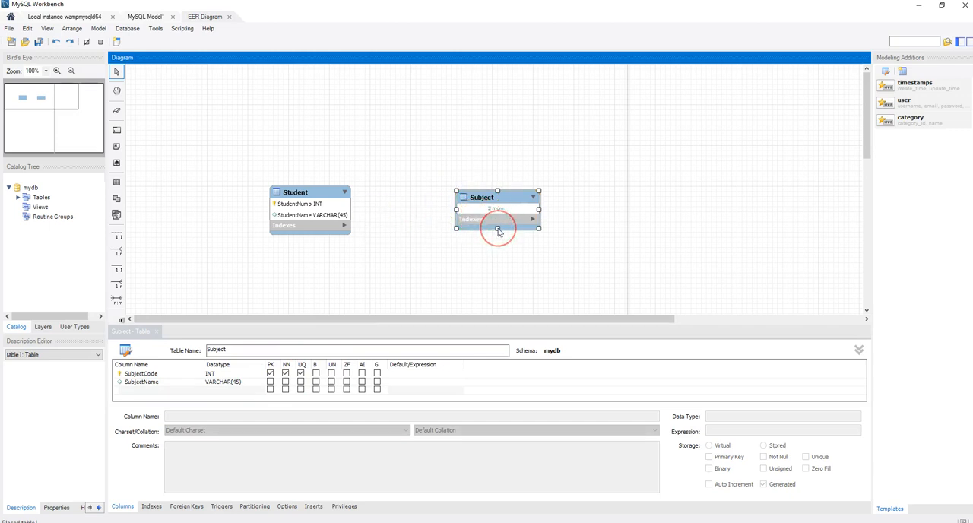
{"action": "left_click_drag", "start_coordinate": [497, 228], "coordinate": [498, 233]}
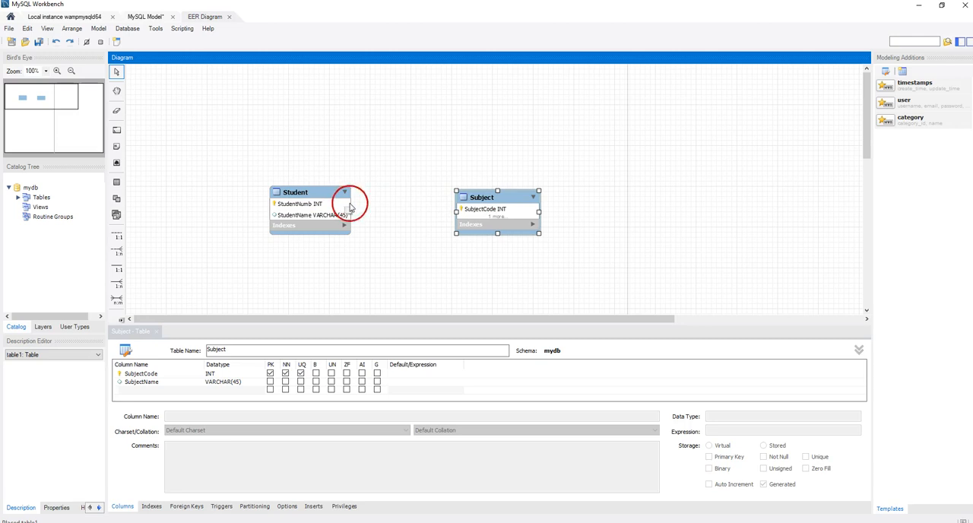
{"action": "left_click_drag", "start_coordinate": [498, 197], "coordinate": [480, 188]}
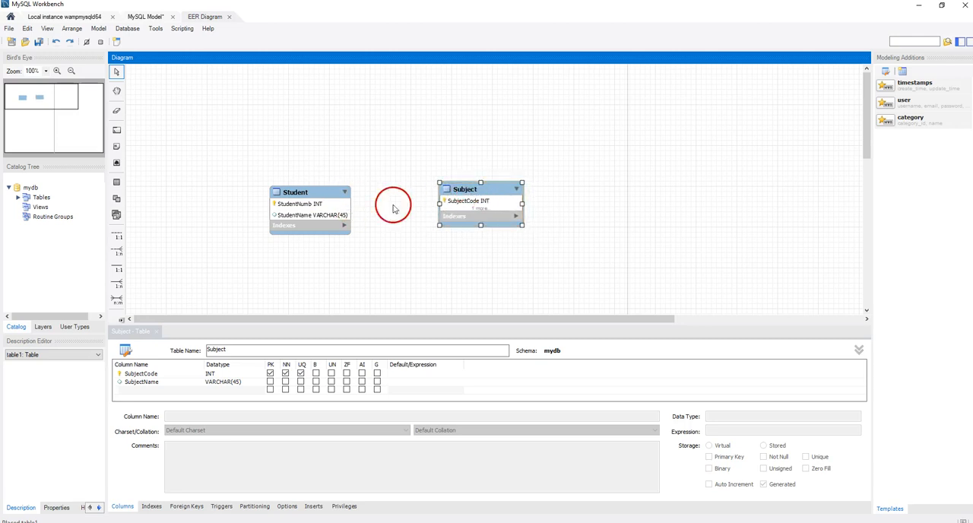
- Move the Student table further from Subject and connect the two with a many-to-many (n:m) relationship
{"action": "left_click_drag", "start_coordinate": [303, 194], "coordinate": [272, 191]}
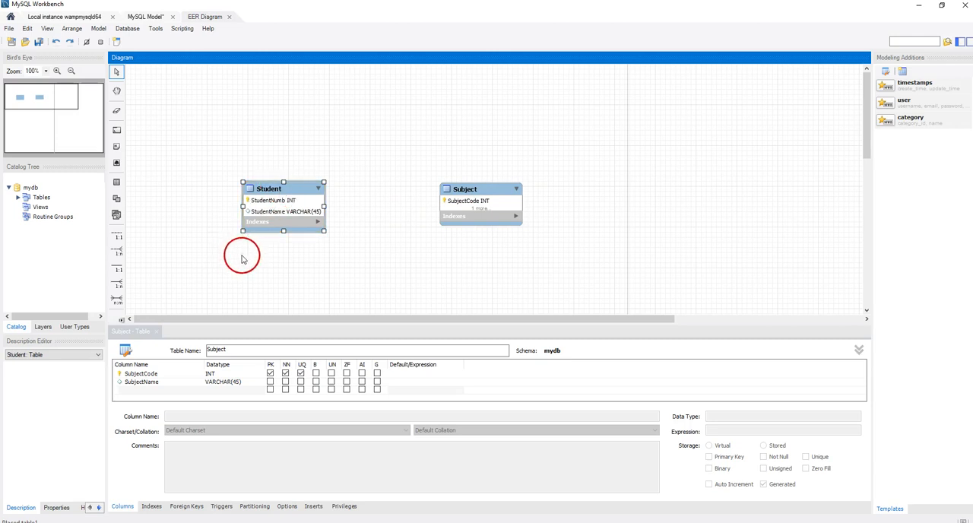
{"action": "left_click", "coordinate": [116, 300]}
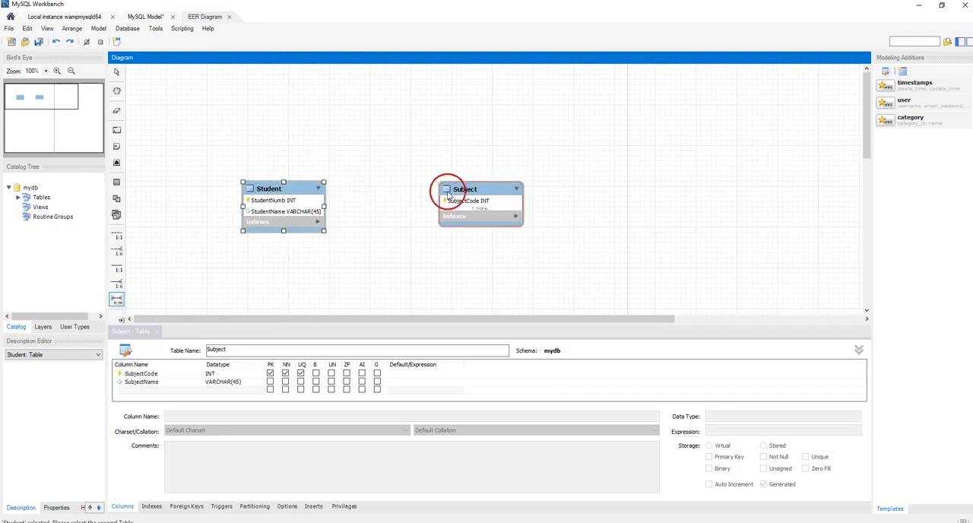
{"action": "left_click", "coordinate": [470, 190]}
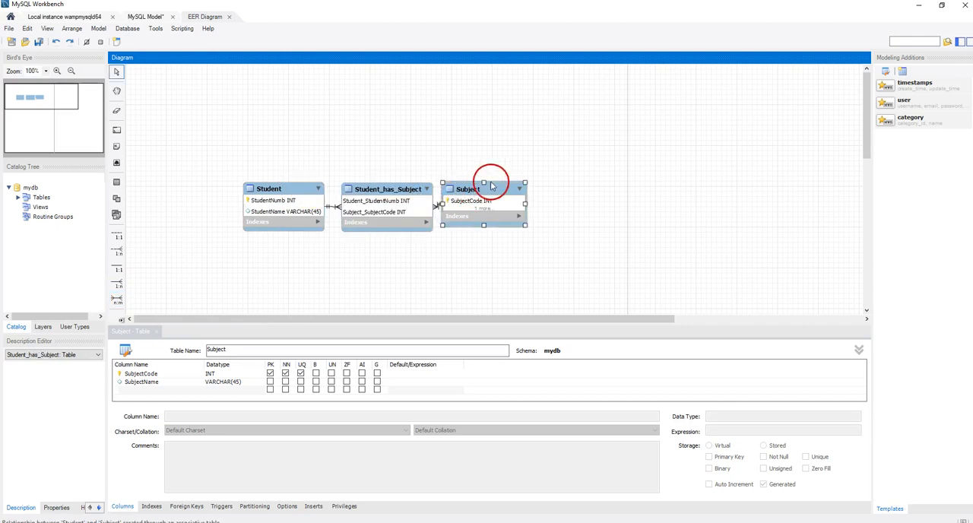
- Spread the Student and Subject tables outward and above the joining table between them
{"action": "left_click_drag", "start_coordinate": [491, 185], "coordinate": [527, 167]}
{"action": "left_click_drag", "start_coordinate": [279, 194], "coordinate": [254, 160]}
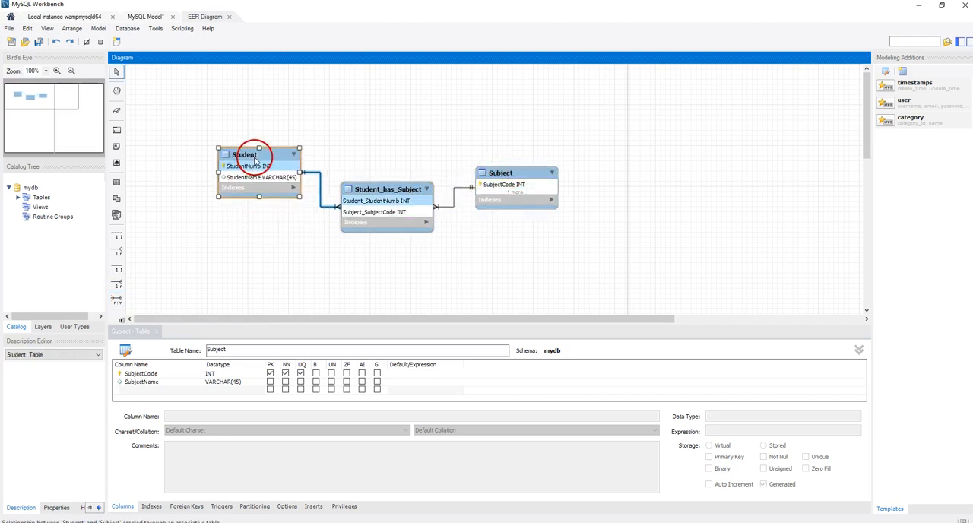
{"action": "left_click_drag", "start_coordinate": [514, 169], "coordinate": [514, 156]}
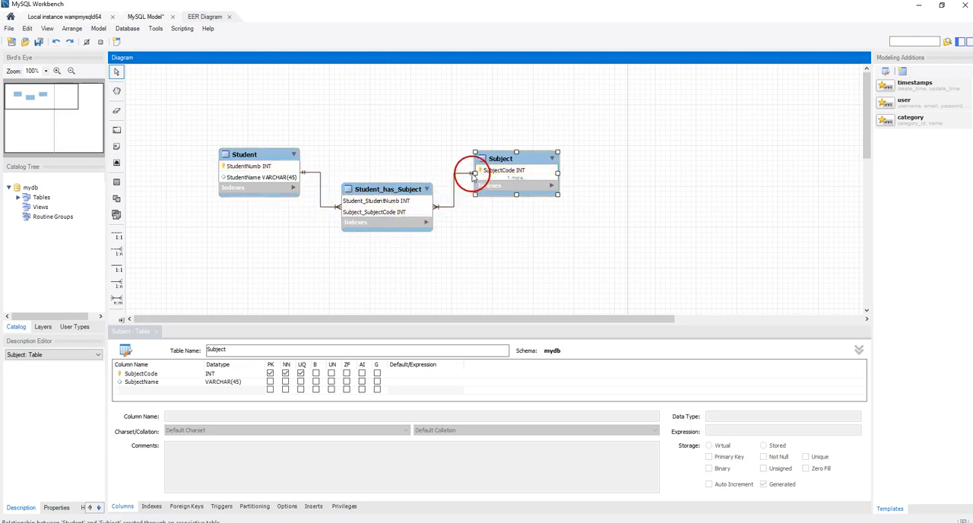
- Rename the joining table Student_has_Subject to Stud_Sub
{"action": "left_click", "coordinate": [382, 194]}
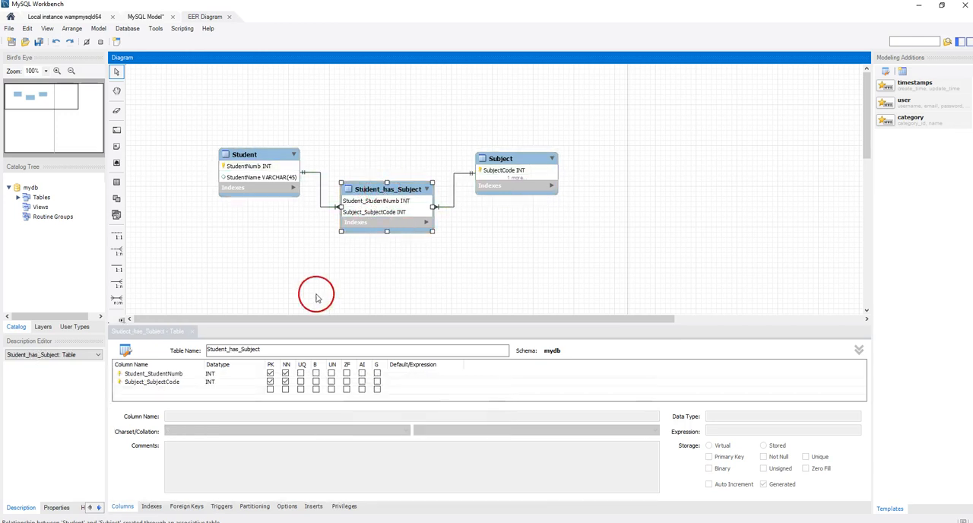
{"action": "left_click_drag", "start_coordinate": [260, 350], "coordinate": [219, 349]}
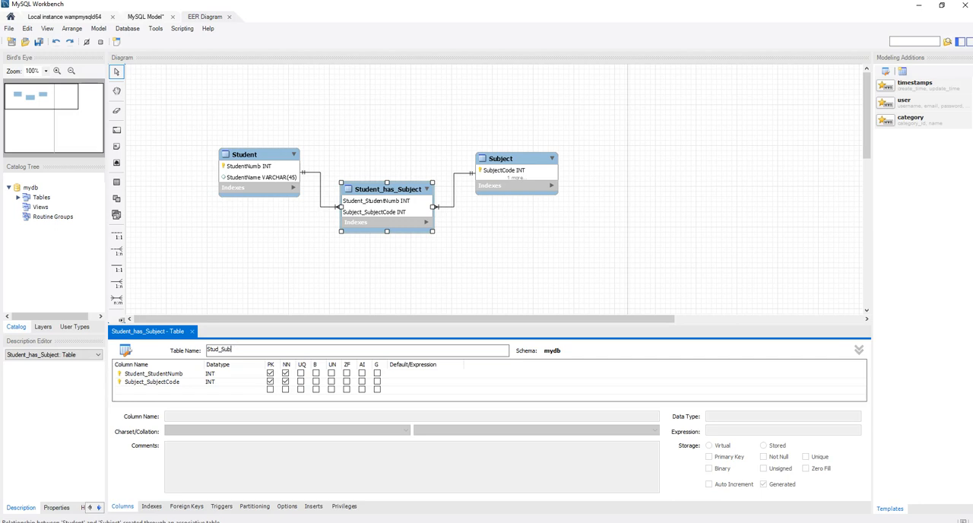
{"action": "type", "text": "_Sub"}
- Rename the two key columns of the Stud_Sub table to StudentNumb and SubjectCode
{"action": "left_click", "coordinate": [183, 373]}
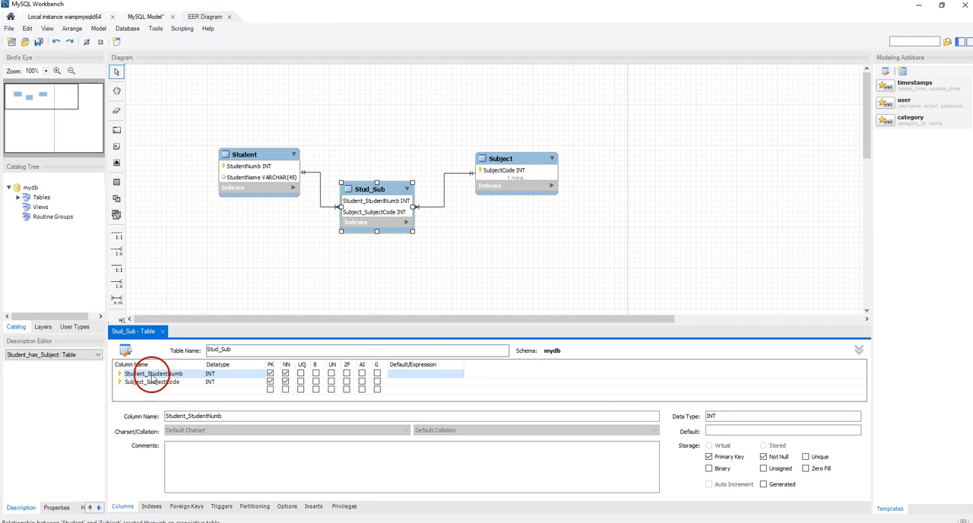
{"action": "double_click", "coordinate": [152, 374]}
{"action": "left_click_drag", "start_coordinate": [145, 374], "coordinate": [125, 374]}
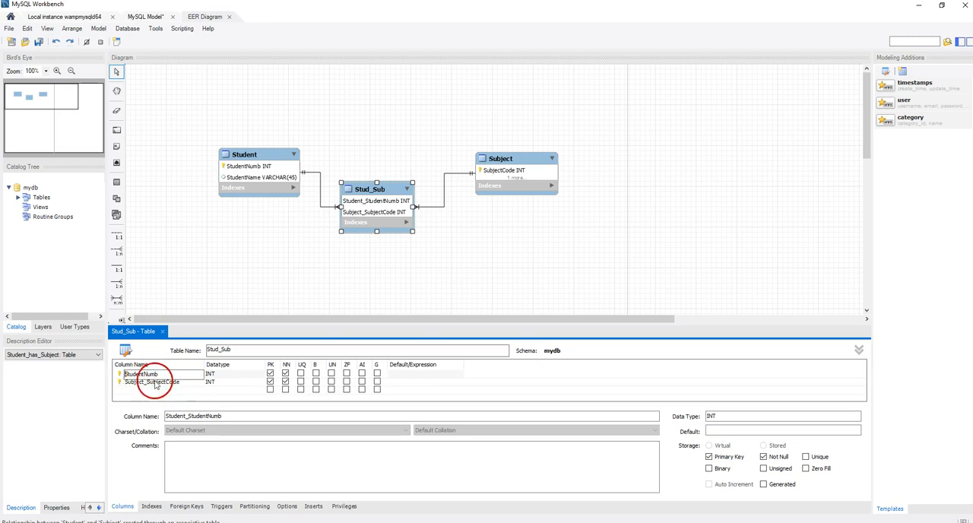
{"action": "double_click", "coordinate": [148, 382]}
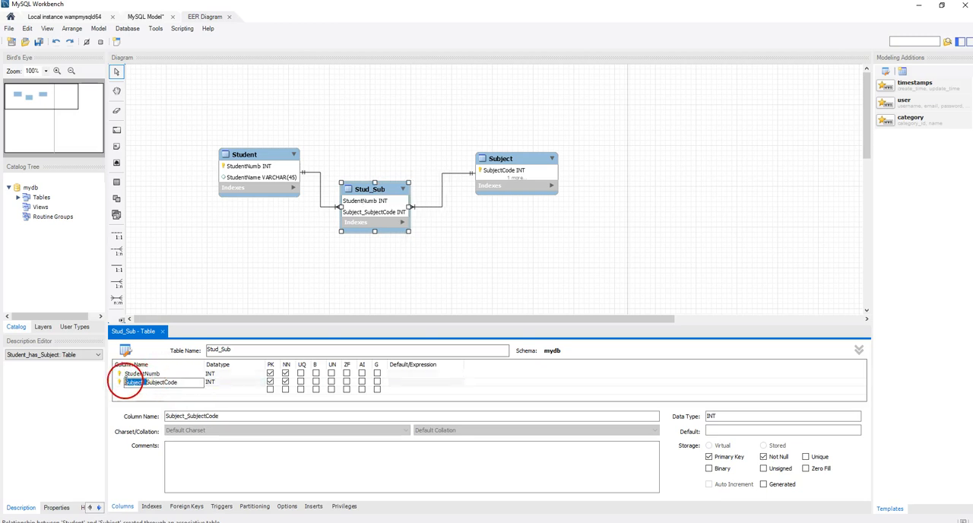
{"action": "key", "text": "BackSpace"}
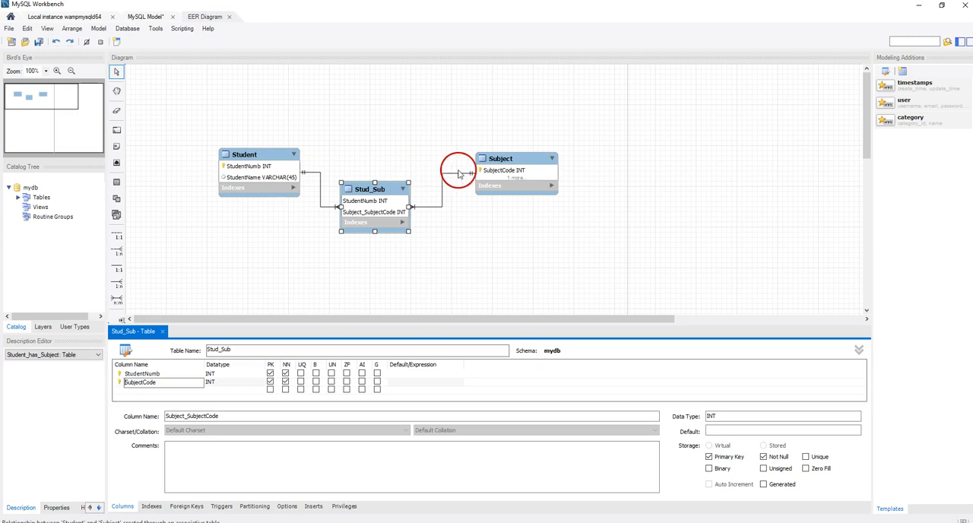
- Add a Mark column with the DOUBLE datatype to the Stud_Sub table
{"action": "left_click", "coordinate": [162, 390]}
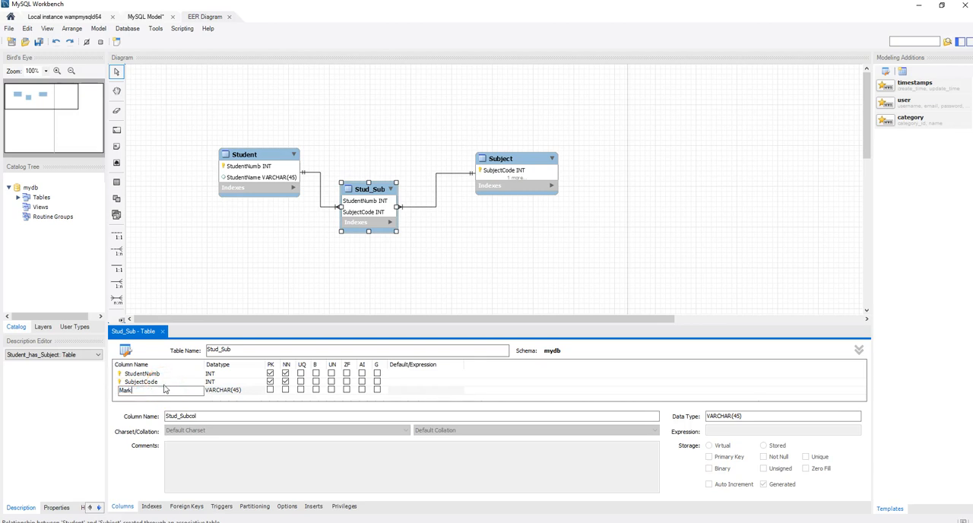
{"action": "left_click", "coordinate": [256, 388]}
{"action": "left_click", "coordinate": [256, 390]}
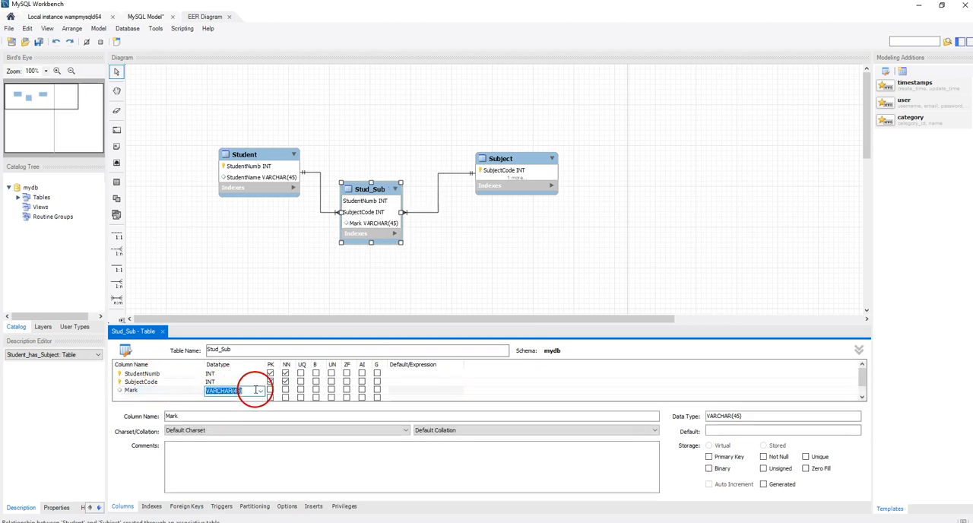
{"action": "left_click", "coordinate": [259, 392]}
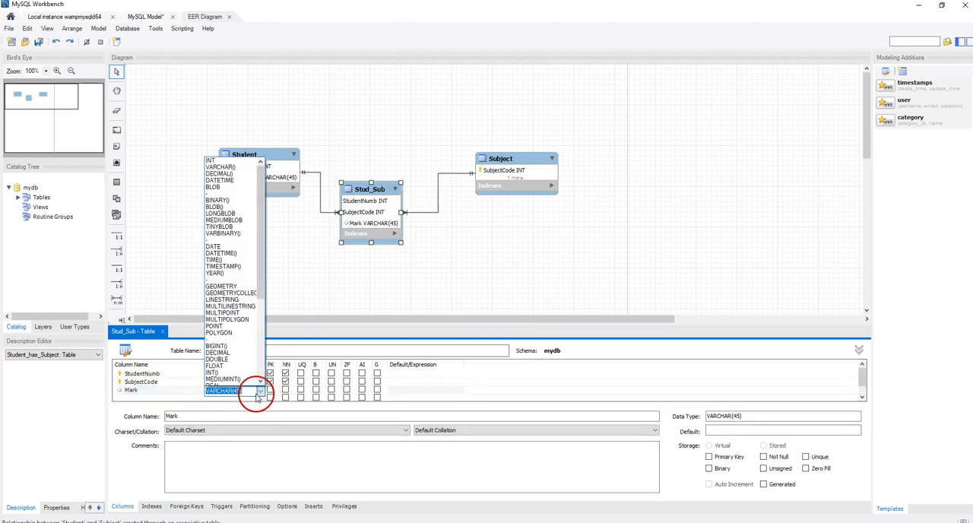
{"action": "left_click", "coordinate": [228, 354]}
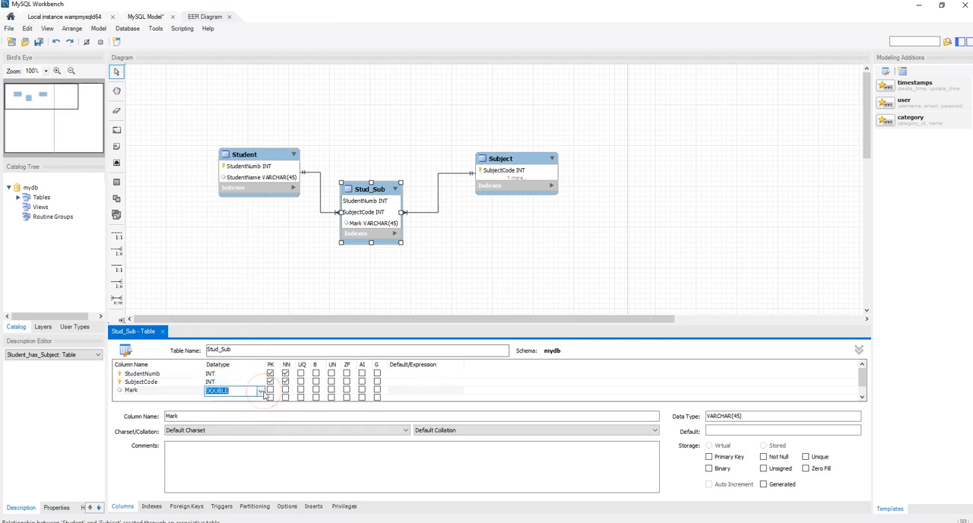
{"action": "left_click", "coordinate": [263, 396]}
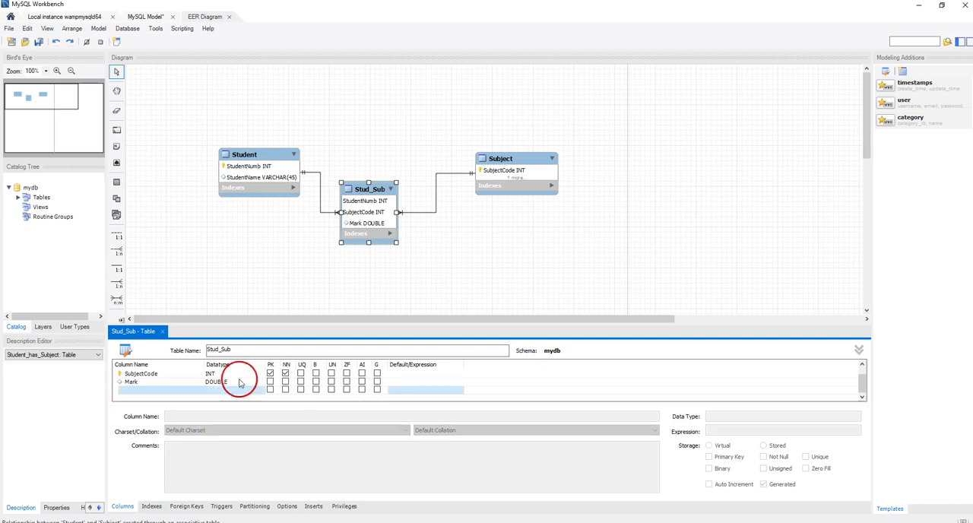
- Move Stud_Sub lower between the other two tables and shift Subject level with Student
{"action": "left_click_drag", "start_coordinate": [375, 193], "coordinate": [387, 221]}
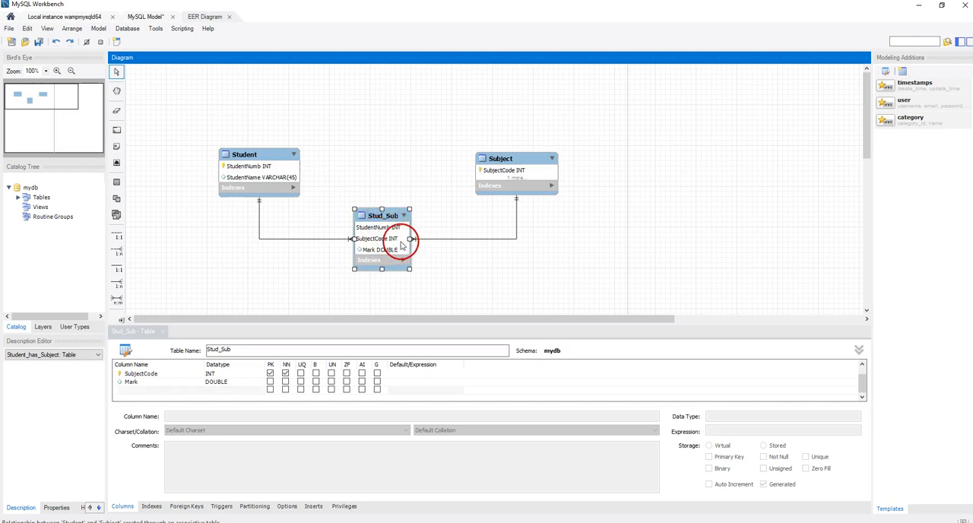
{"action": "left_click", "coordinate": [443, 266]}
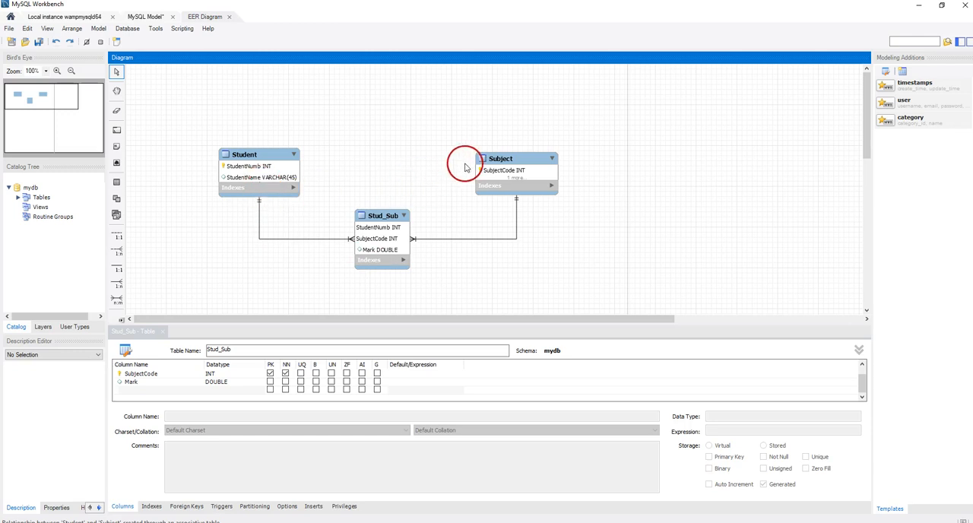
{"action": "left_click_drag", "start_coordinate": [519, 169], "coordinate": [528, 161]}
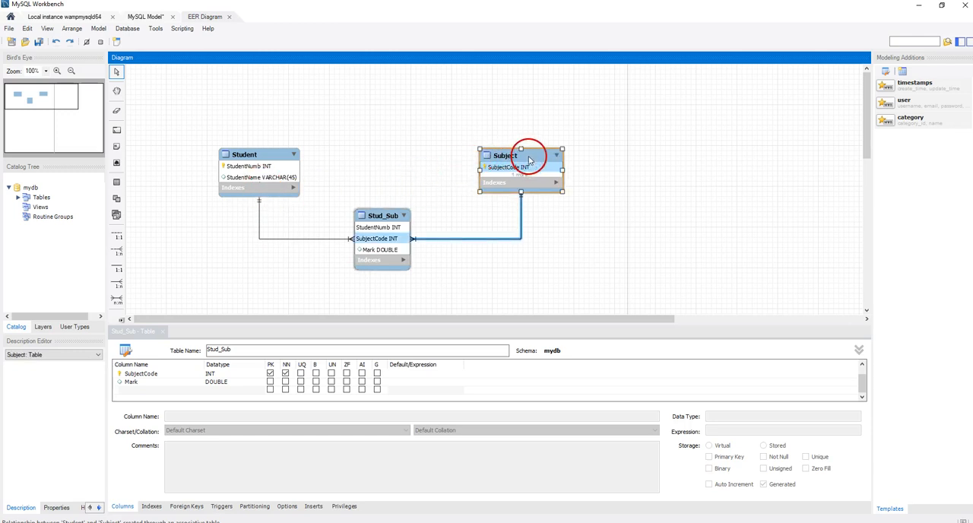
{"action": "left_click", "coordinate": [448, 279]}
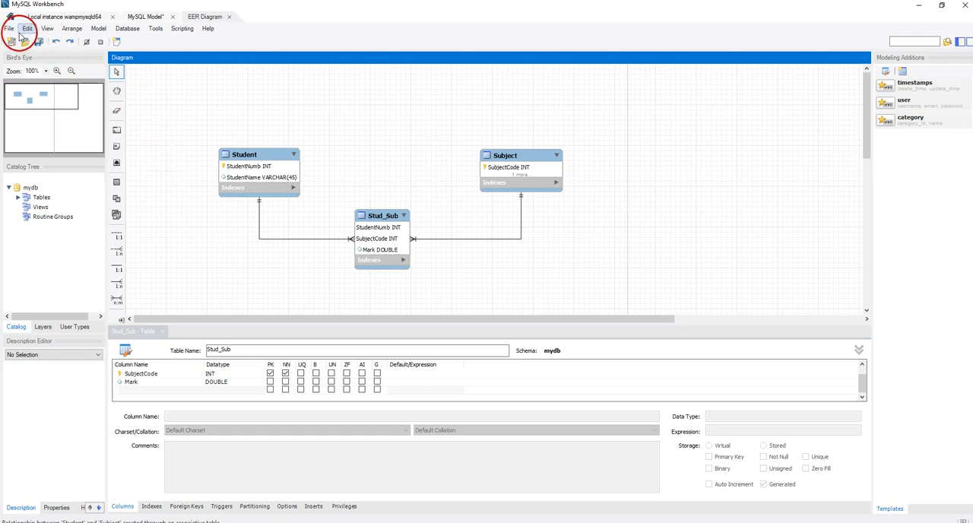
- Save the model as StudentSubjectDB.mwb in the MySQL Workbench folder, replacing the existing file
{"action": "left_click", "coordinate": [9, 29]}
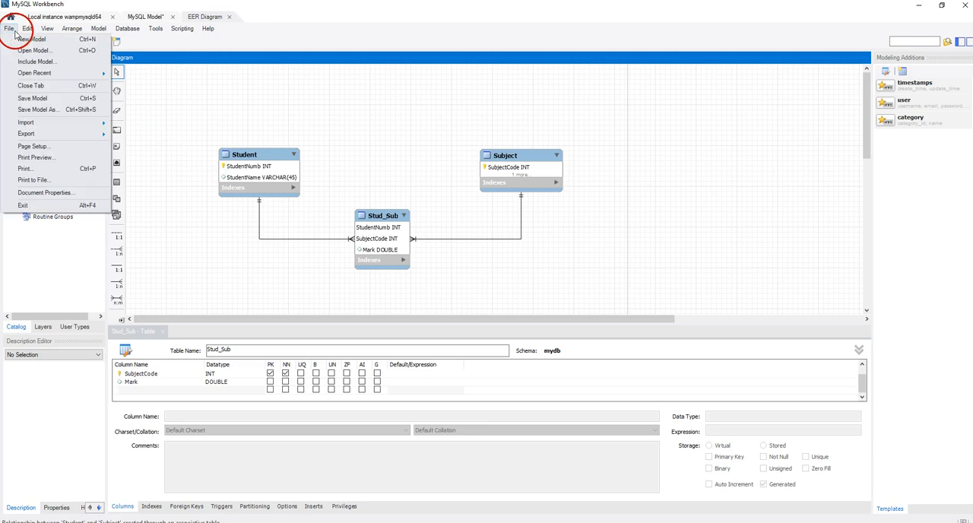
{"action": "left_click", "coordinate": [31, 98]}
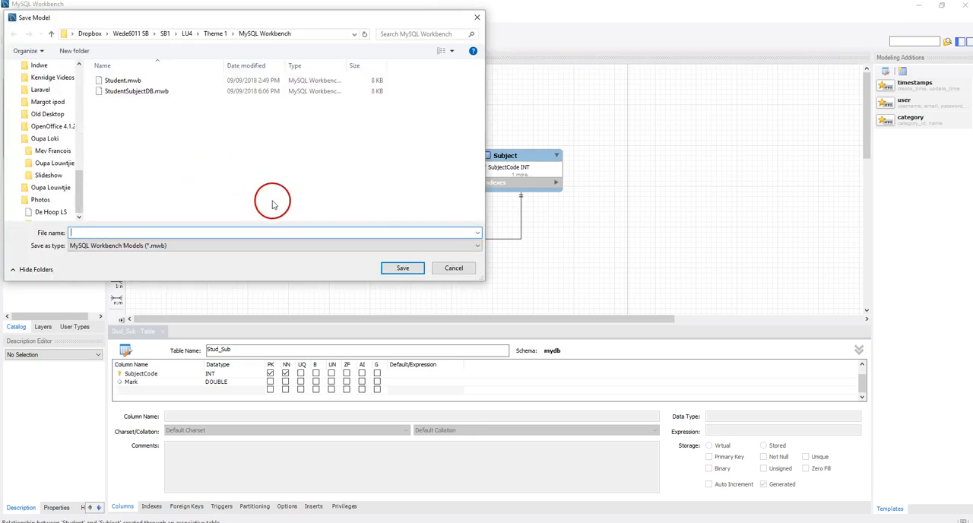
{"action": "left_click", "coordinate": [140, 94]}
{"action": "left_click", "coordinate": [412, 269]}
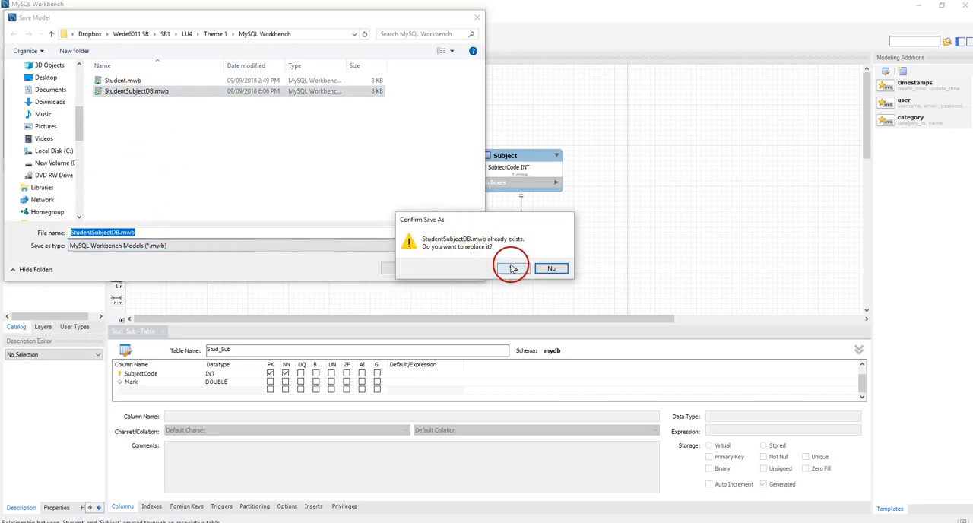
{"action": "left_click", "coordinate": [513, 267]}
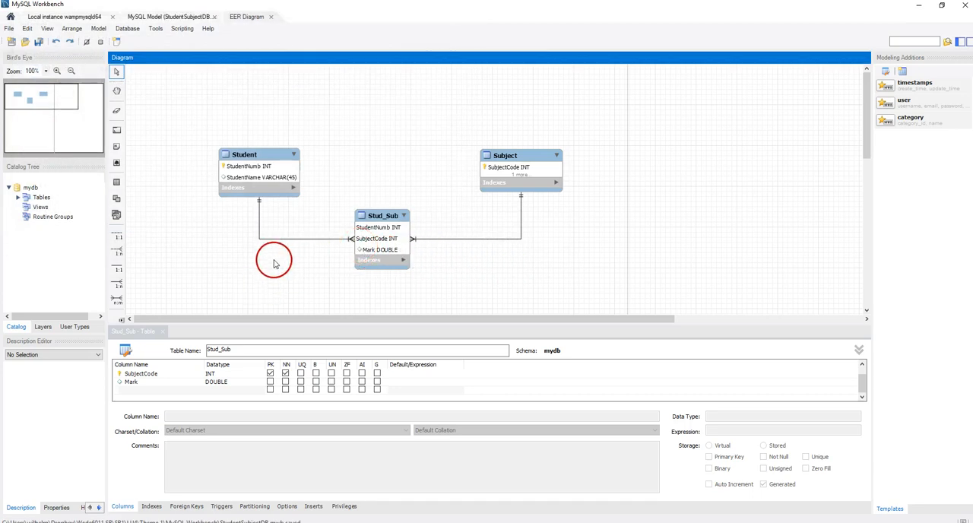
- Forward engineer the model to Local instance wampmysqld64 with the default options and table objects, up to the SQL script review
{"action": "left_click", "coordinate": [127, 30]}
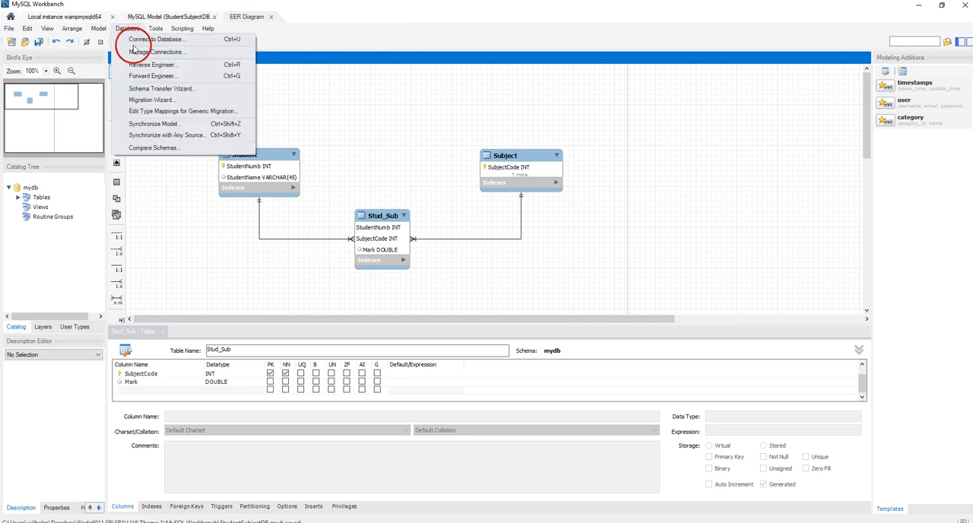
{"action": "left_click", "coordinate": [137, 77]}
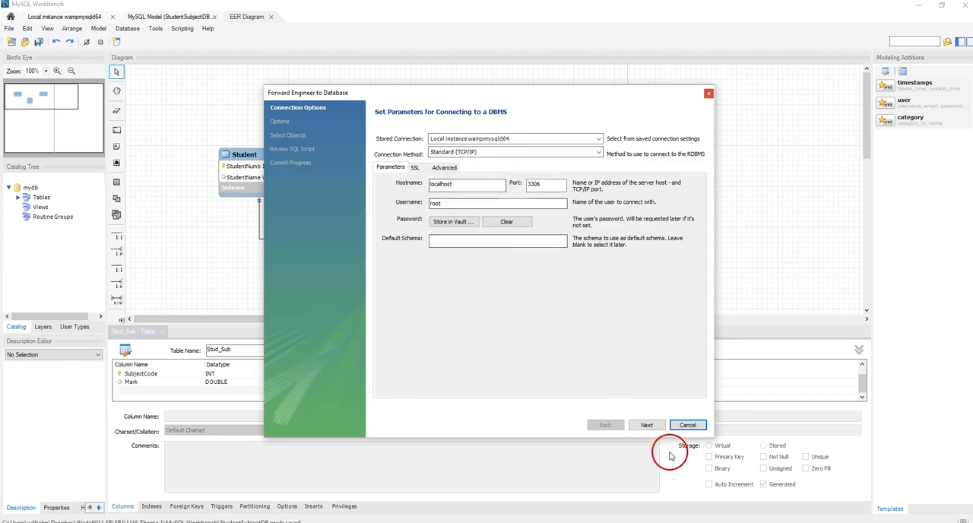
{"action": "left_click", "coordinate": [660, 427]}
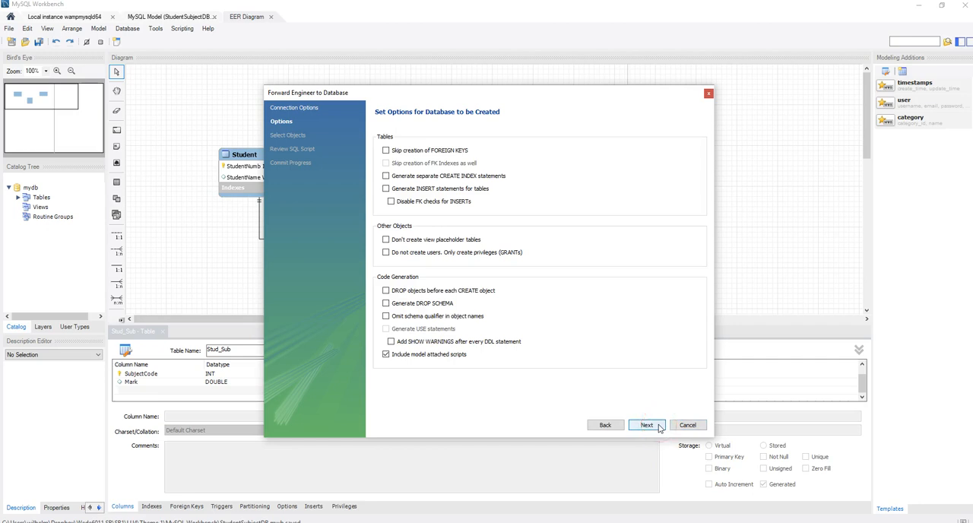
{"action": "left_click", "coordinate": [644, 424]}
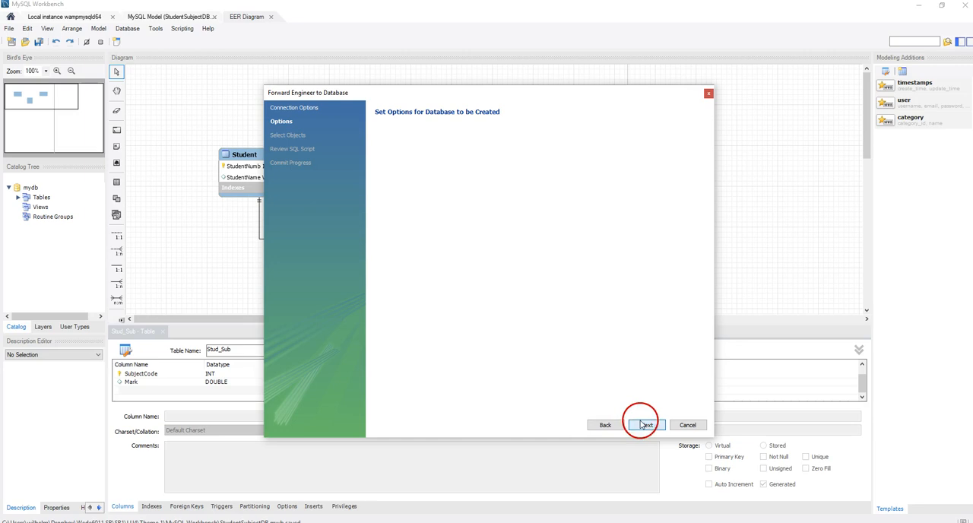
{"action": "left_click", "coordinate": [645, 425]}
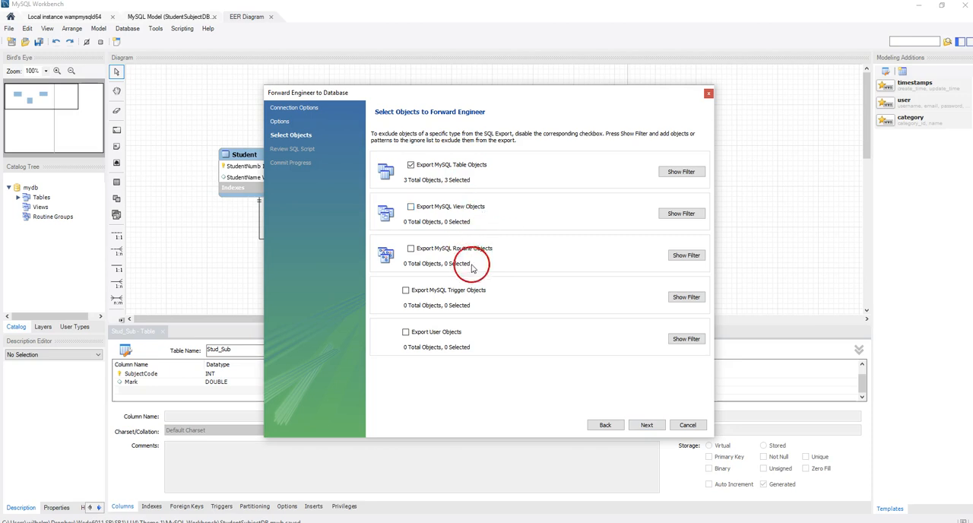
{"action": "left_click", "coordinate": [646, 425]}
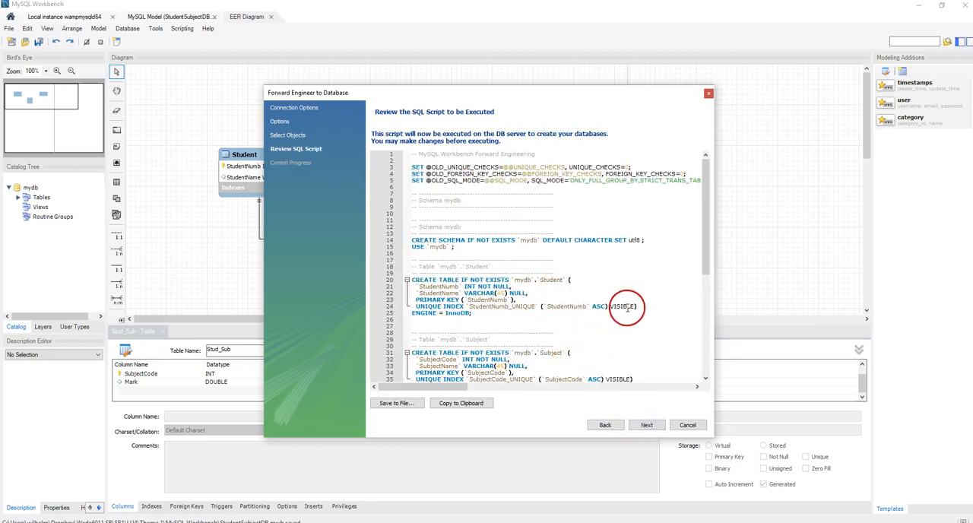
- Delete the VISIBLE keyword from the index definitions of the Student, Subject and Stud_Sub tables in the SQL script
{"action": "left_click_drag", "start_coordinate": [634, 306], "coordinate": [611, 310]}
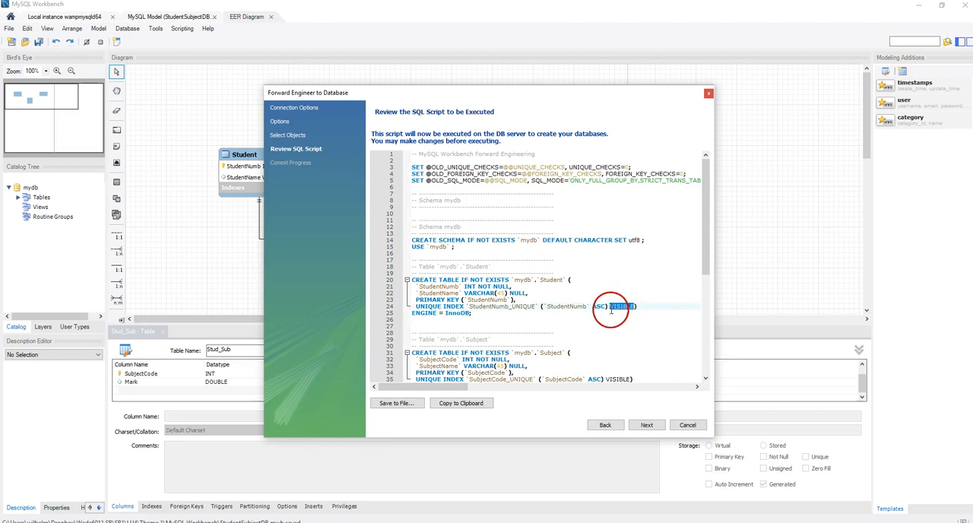
{"action": "key", "text": "Delete"}
{"action": "left_click_drag", "start_coordinate": [631, 379], "coordinate": [606, 380]}
{"action": "key", "text": "Delete"}
{"action": "left_click_drag", "start_coordinate": [705, 251], "coordinate": [702, 331]}
{"action": "left_click_drag", "start_coordinate": [652, 306], "coordinate": [629, 313]}
{"action": "key", "text": "Delete"}
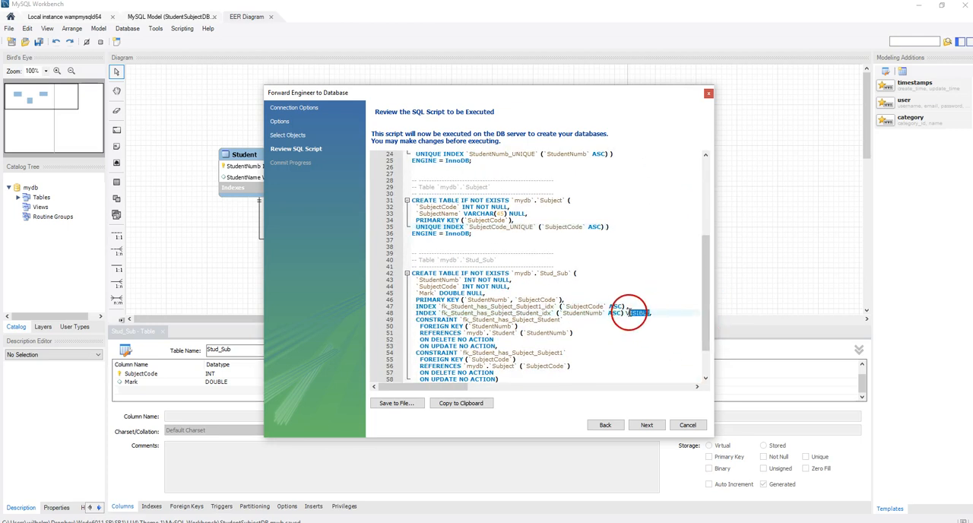
{"action": "key", "text": "Delete"}
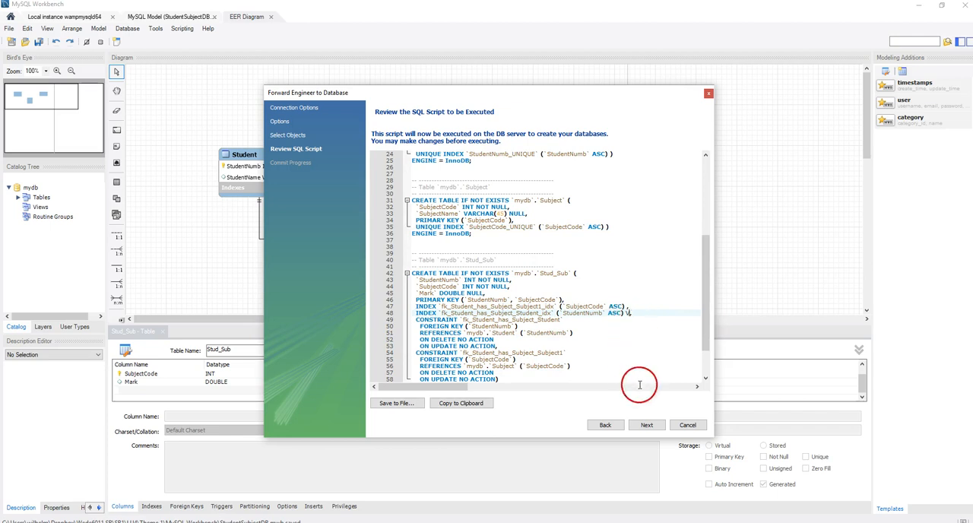
- Try to execute the edited script on the database server and go back to the SQL script review
{"action": "left_click", "coordinate": [646, 425]}
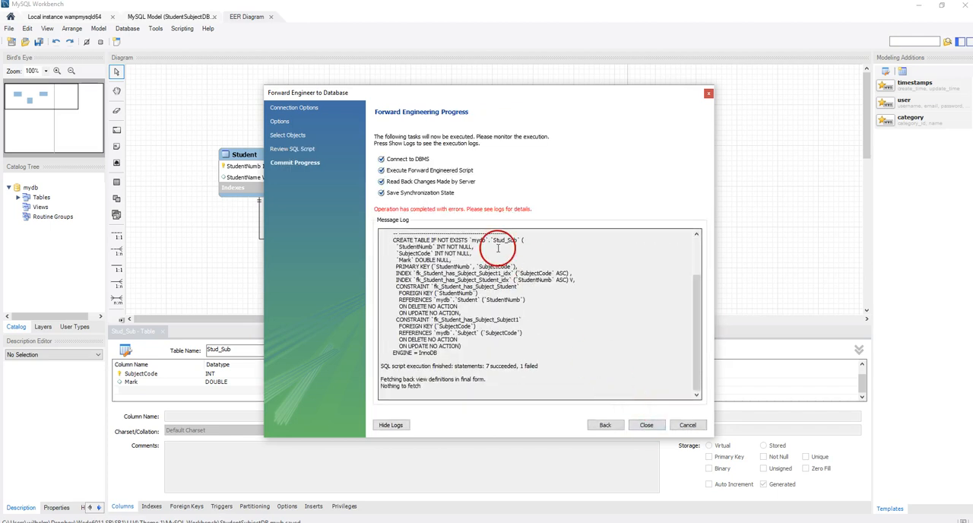
{"action": "left_click", "coordinate": [601, 423]}
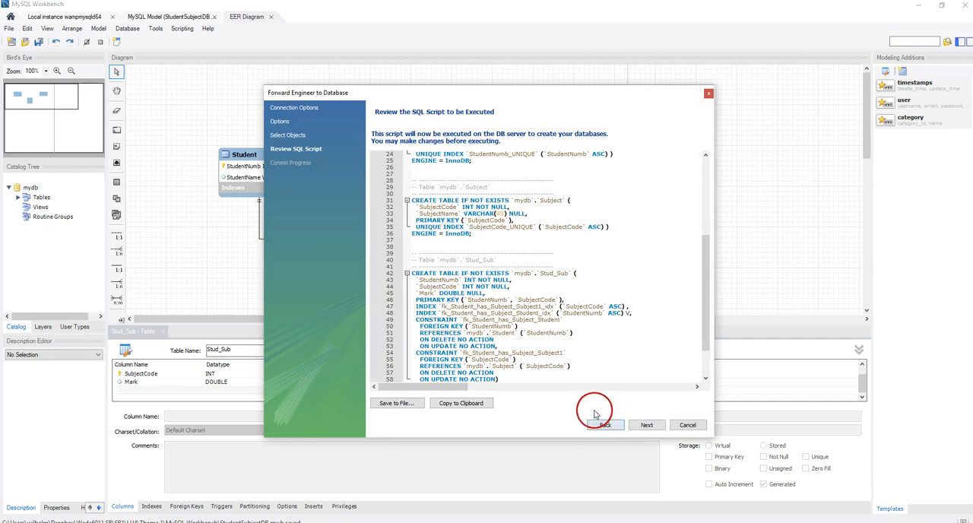
- Delete the leftover V after the StudentNumb index definition of Stud_Sub, execute the script on the server and close the wizard
{"action": "left_click", "coordinate": [630, 313]}
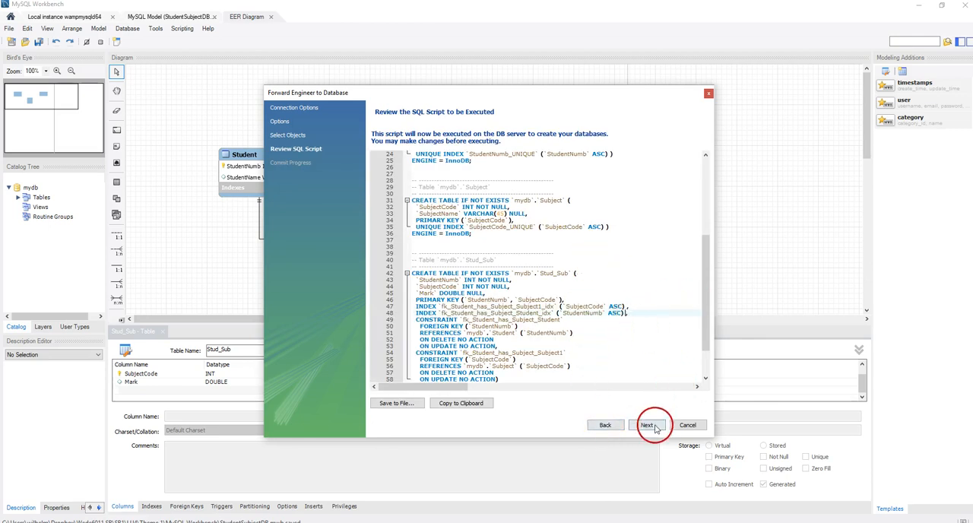
{"action": "left_click", "coordinate": [646, 425]}
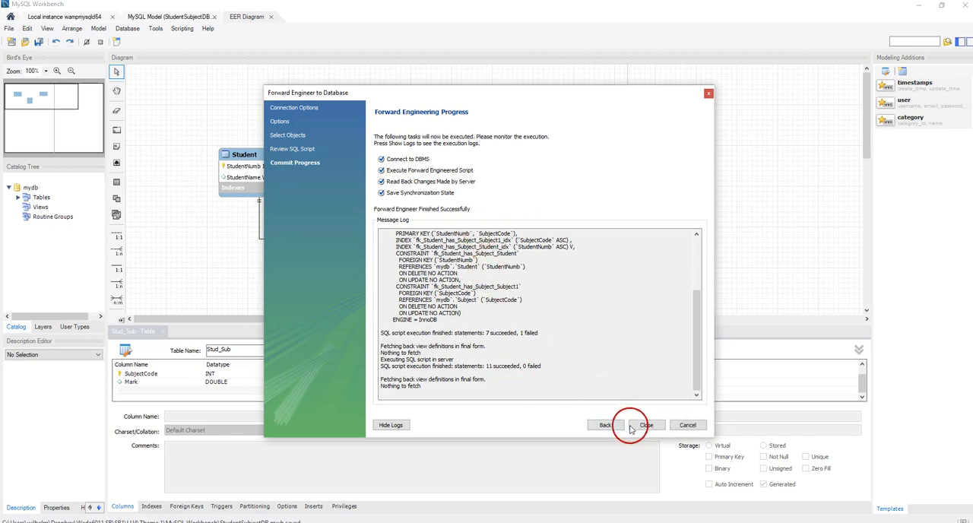
{"action": "left_click", "coordinate": [648, 426]}
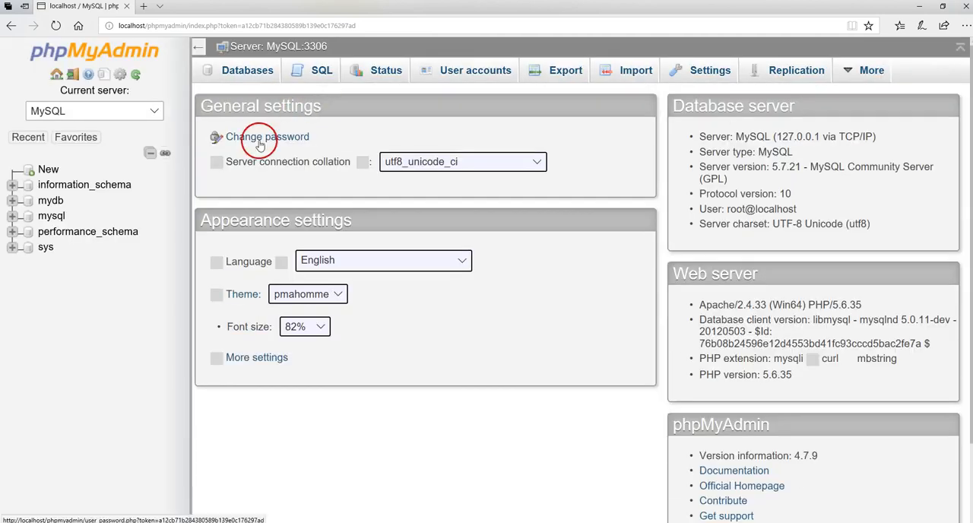
- In phpMyAdmin, expand the mydb database and view its student, stud_sub and subject tables one after another
{"action": "left_click", "coordinate": [13, 200]}
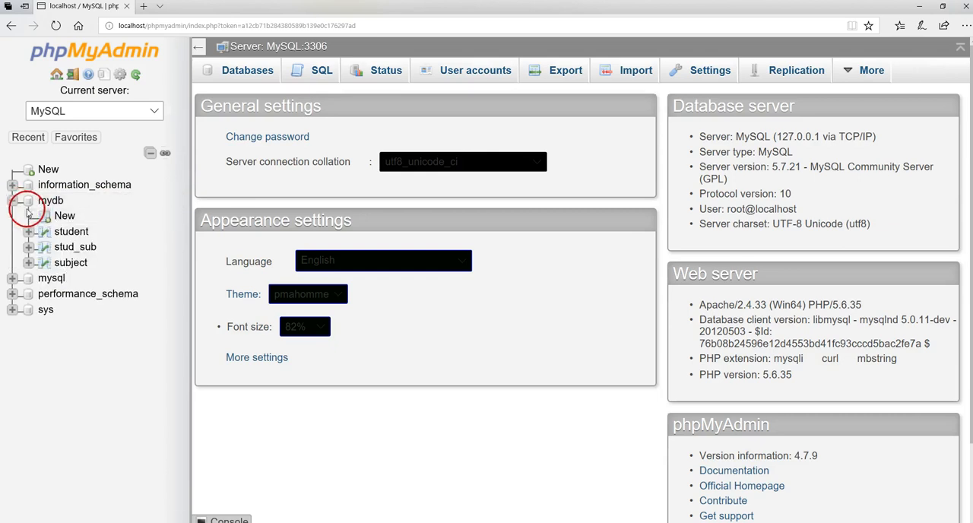
{"action": "left_click", "coordinate": [70, 232]}
{"action": "left_click", "coordinate": [72, 247]}
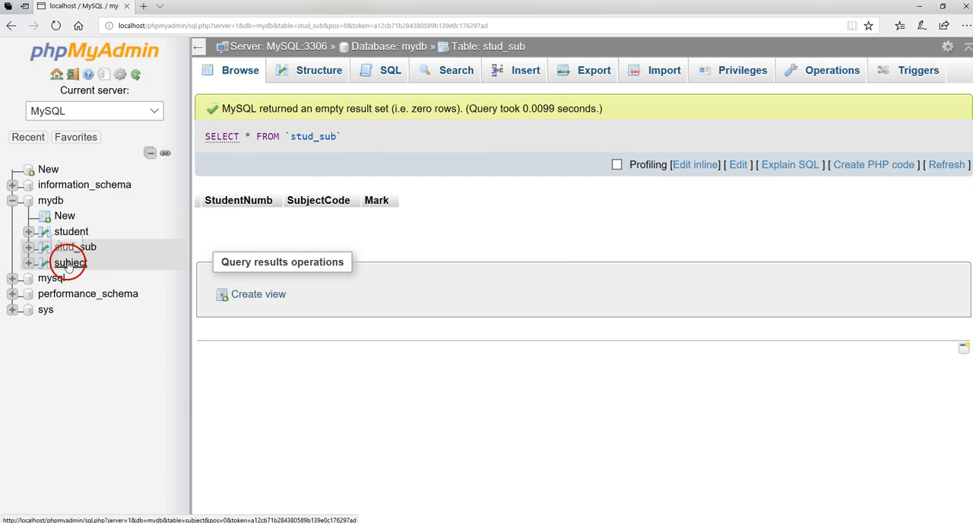
{"action": "left_click", "coordinate": [70, 262]}
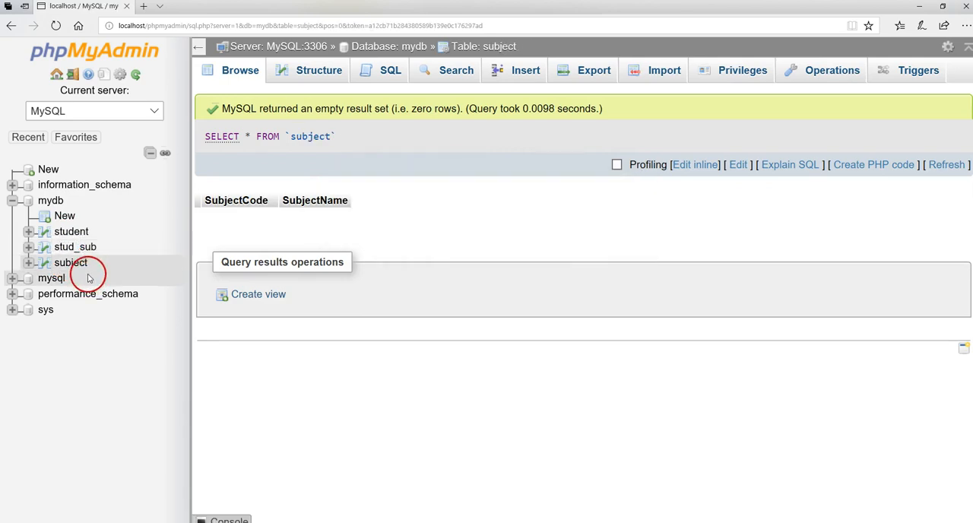